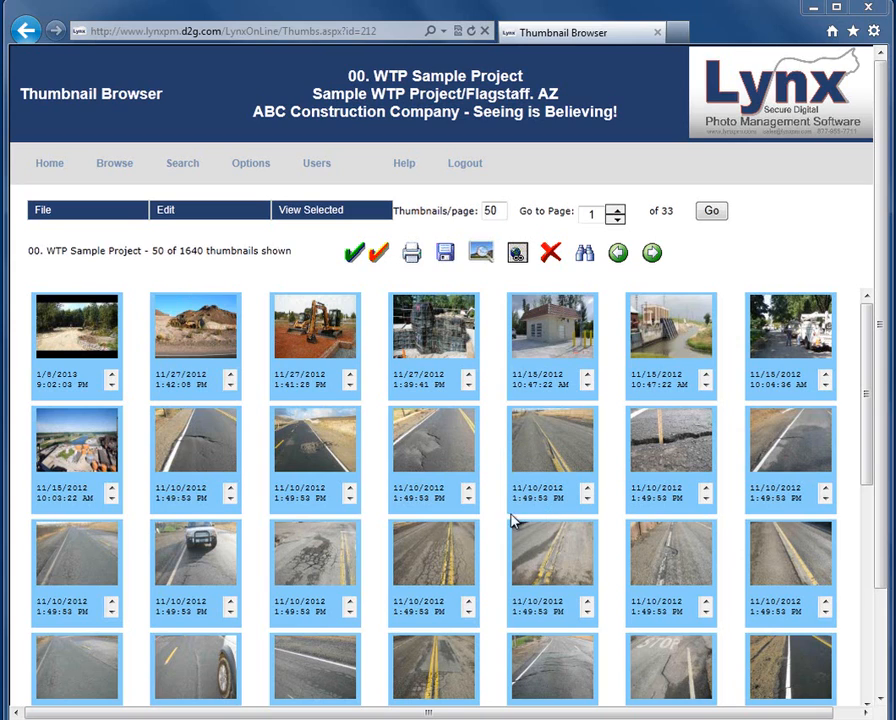
Select the first six photos of the top row and the last four of the second row, and clear the whole selection.
{"action": "left_click", "coordinate": [96, 346]}
{"action": "left_click", "coordinate": [195, 330]}
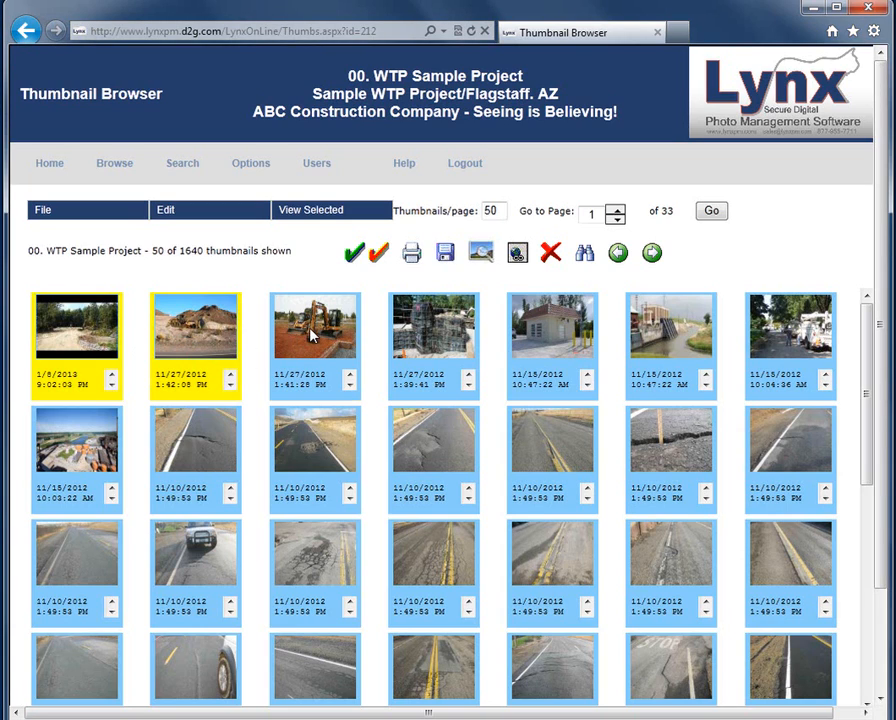
{"action": "left_click", "coordinate": [312, 336]}
{"action": "left_click", "coordinate": [432, 340]}
{"action": "left_click", "coordinate": [533, 362]}
{"action": "left_click", "coordinate": [666, 345]}
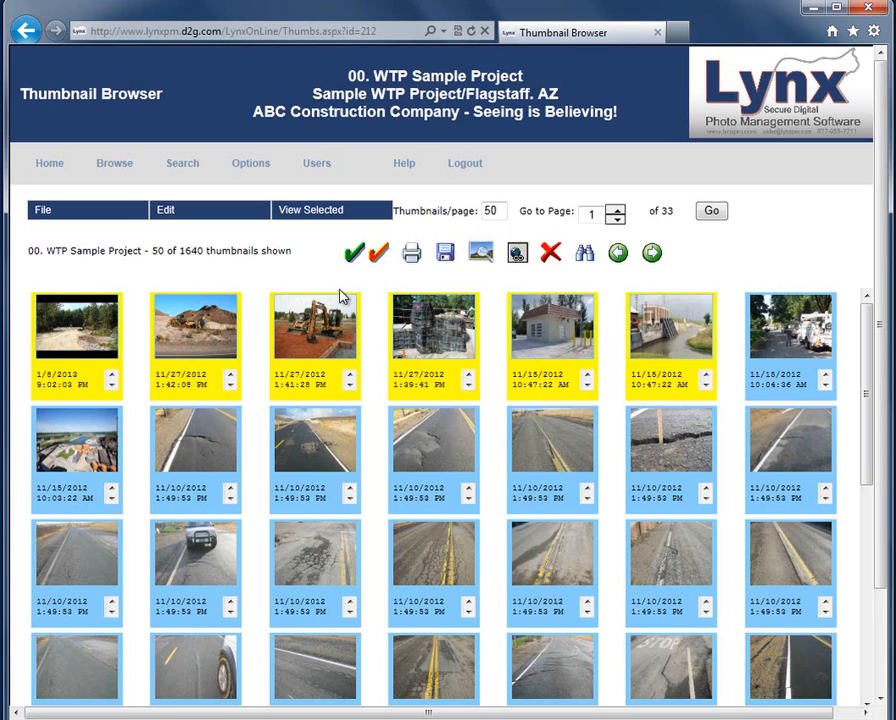
{"action": "left_click", "coordinate": [432, 447]}
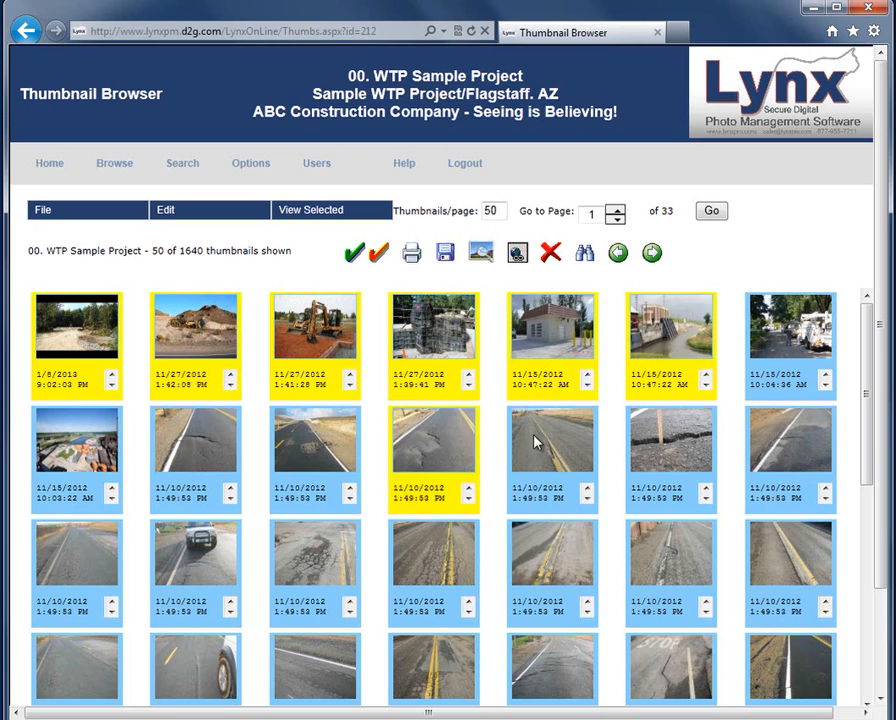
{"action": "left_click", "coordinate": [536, 444]}
{"action": "left_click", "coordinate": [676, 458]}
{"action": "left_click", "coordinate": [792, 452]}
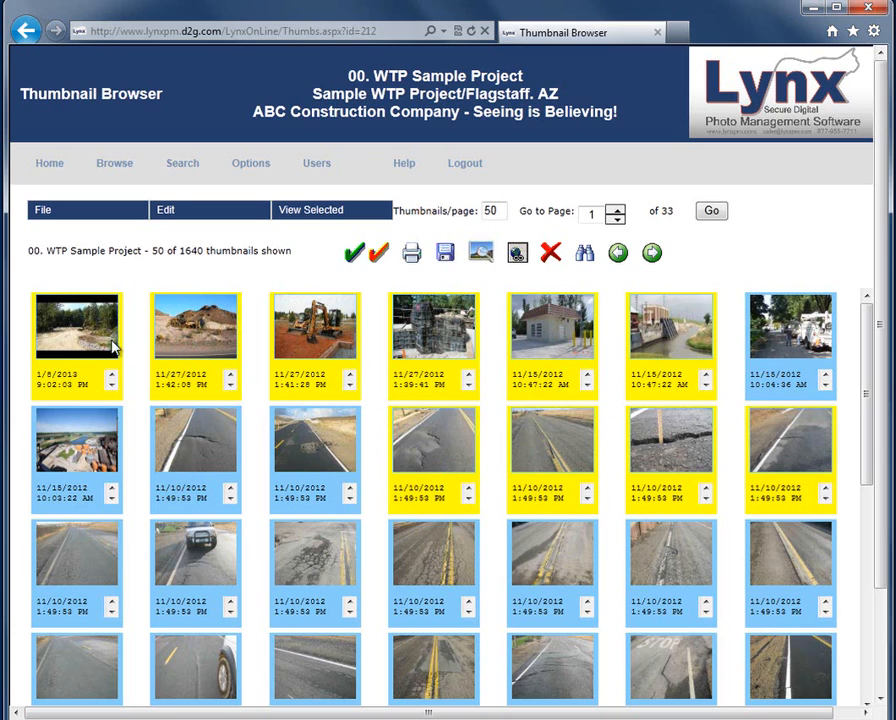
{"action": "left_click", "coordinate": [377, 254]}
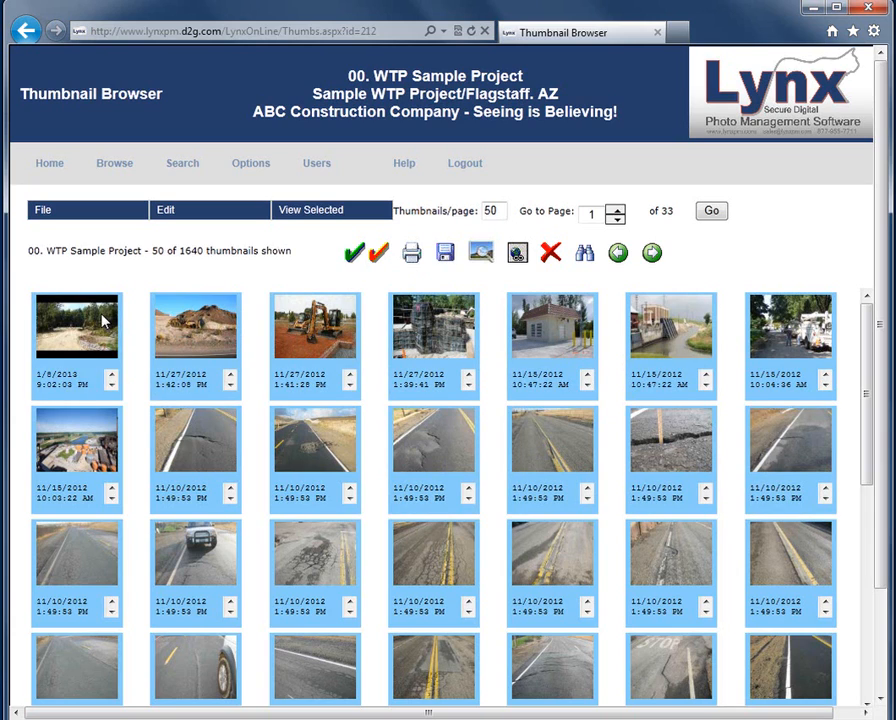
{"action": "left_click", "coordinate": [104, 321]}
{"action": "left_click", "coordinate": [208, 326]}
{"action": "left_click", "coordinate": [312, 327]}
{"action": "mouse_move", "coordinate": [169, 218]}
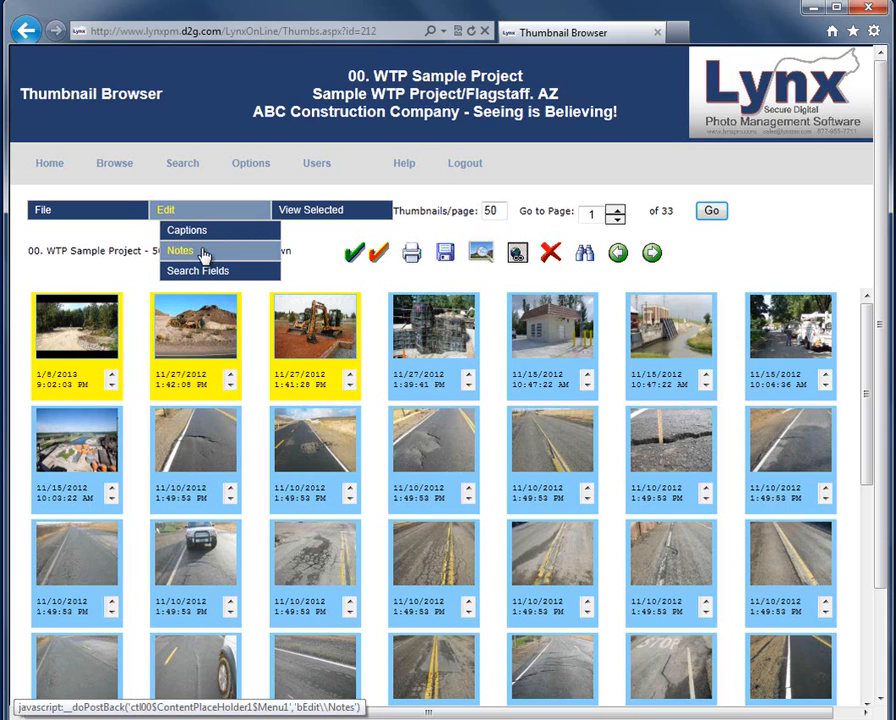
{"action": "left_click", "coordinate": [96, 344]}
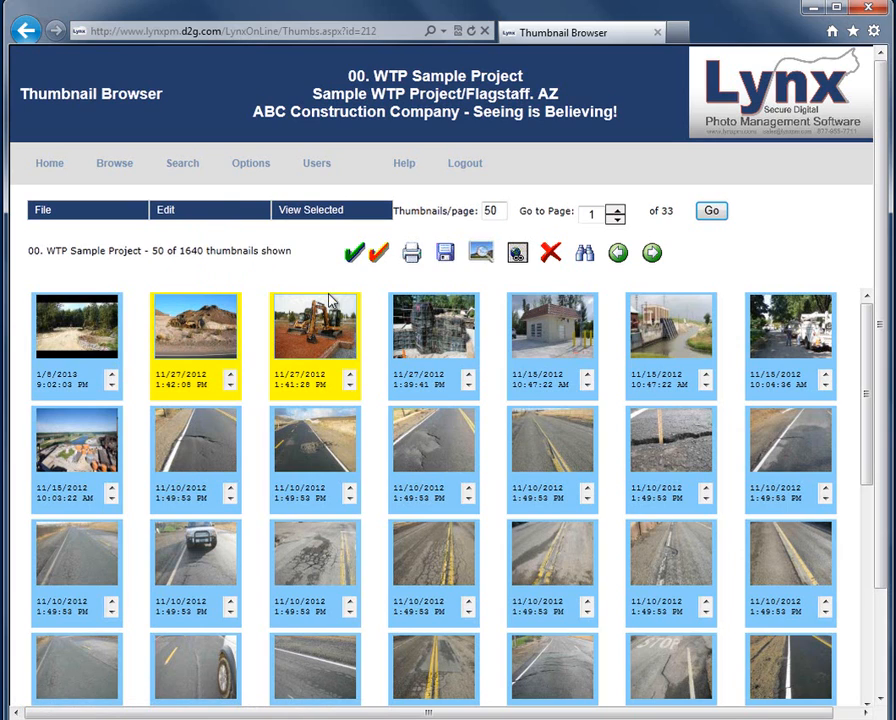
{"action": "left_click", "coordinate": [373, 263]}
Assign the predefined caption "Area 1" to the first three photos of the top row in one batch.
{"action": "left_click", "coordinate": [83, 332]}
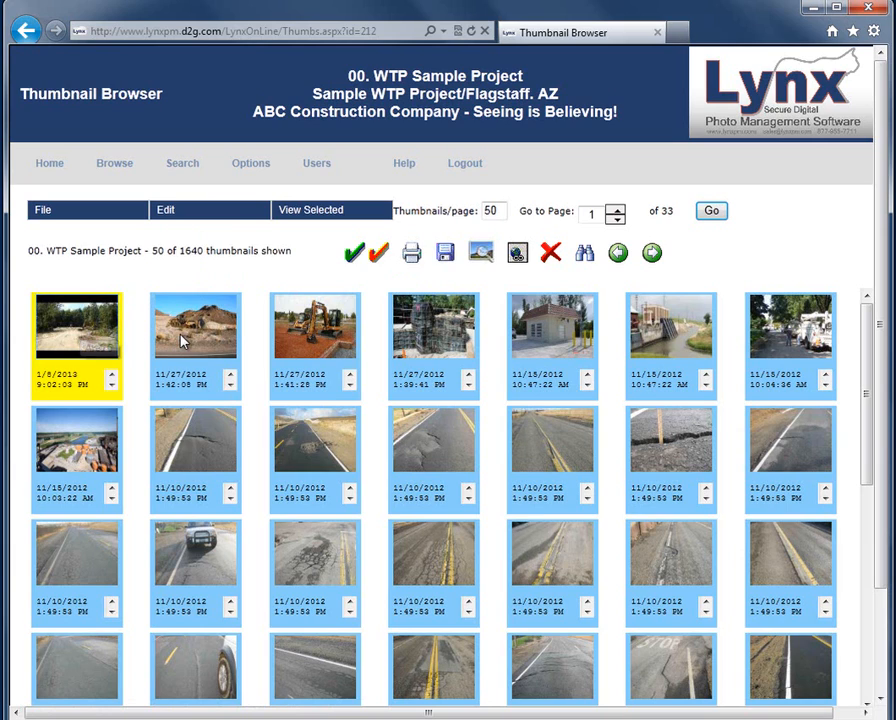
{"action": "left_click", "coordinate": [195, 335]}
{"action": "left_click", "coordinate": [312, 333]}
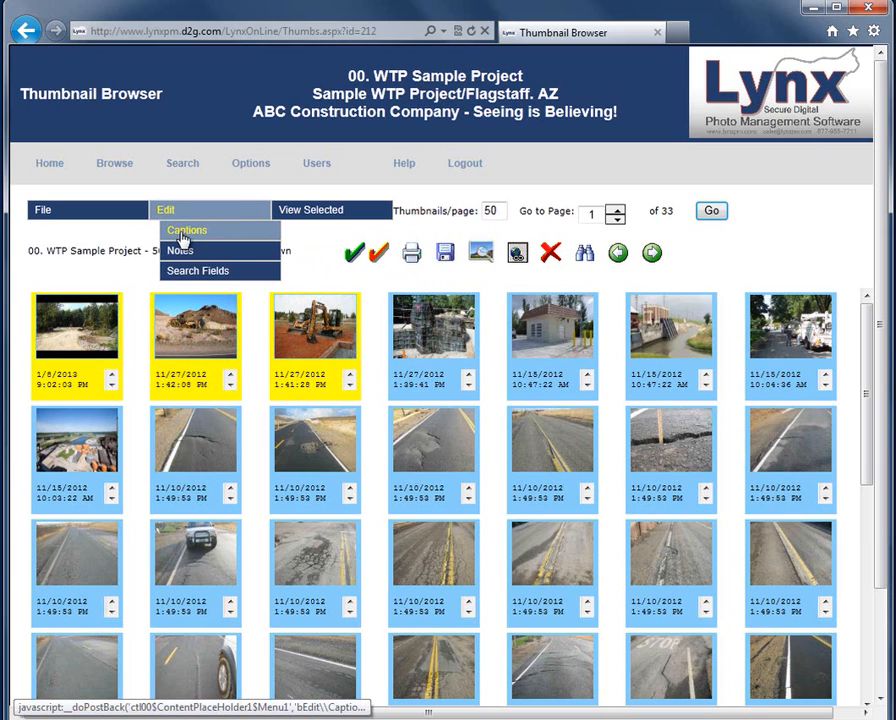
{"action": "left_click", "coordinate": [184, 238]}
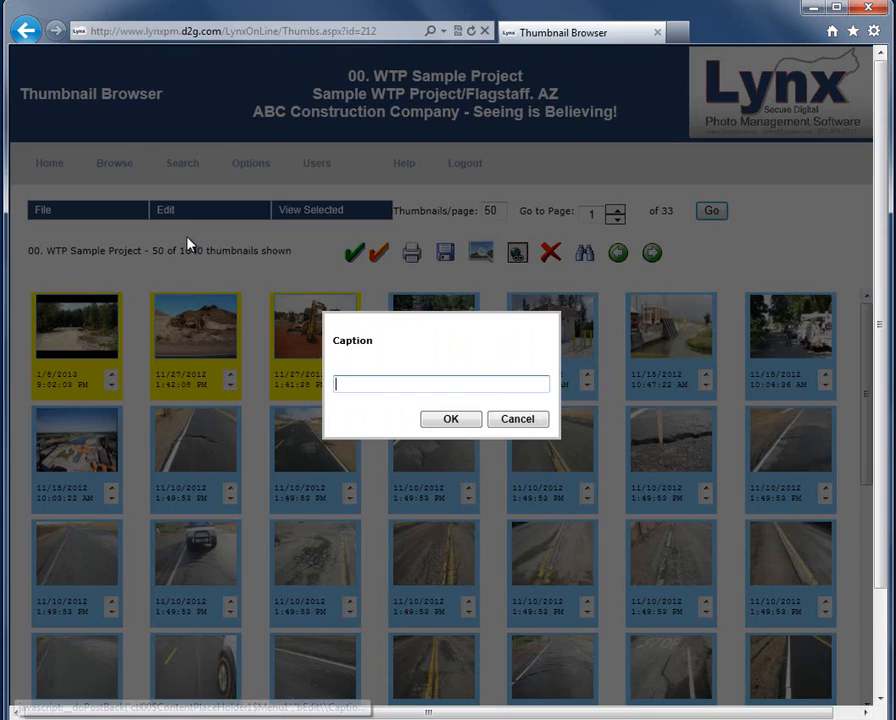
{"action": "double_click", "coordinate": [372, 382]}
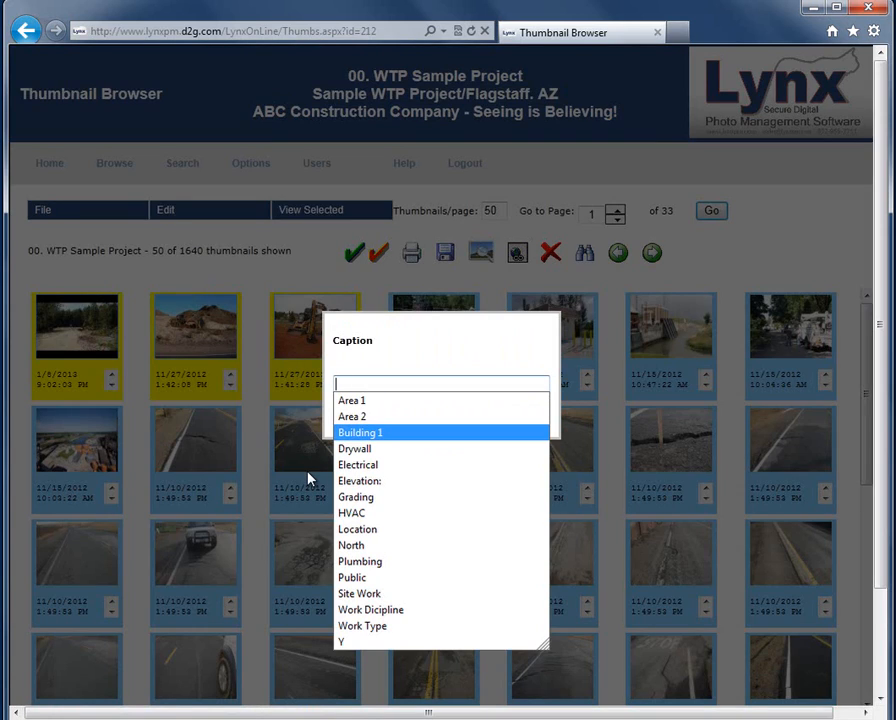
{"action": "left_click", "coordinate": [363, 402]}
{"action": "left_click", "coordinate": [451, 422]}
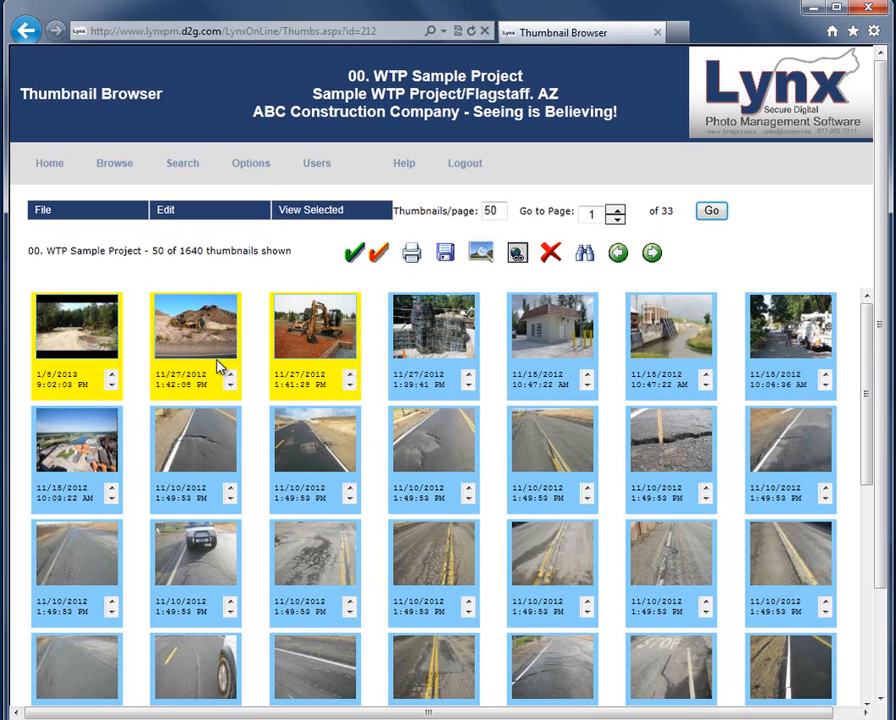
View the selected photos in the image viewer to check the first photo's caption, and return to the thumbnail browser.
{"action": "left_click", "coordinate": [482, 255]}
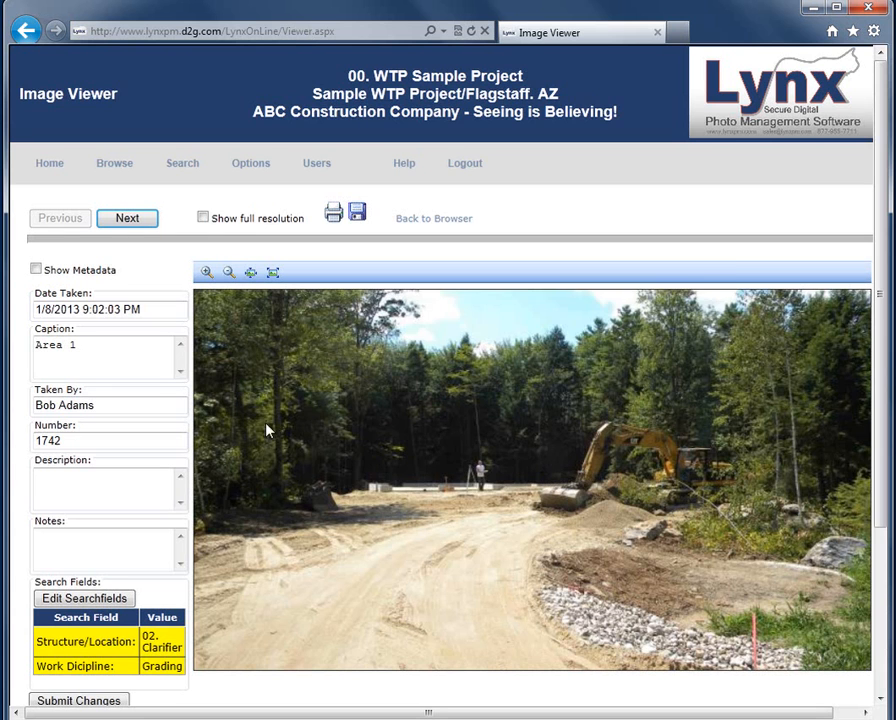
{"action": "left_click_drag", "start_coordinate": [100, 350], "coordinate": [36, 345]}
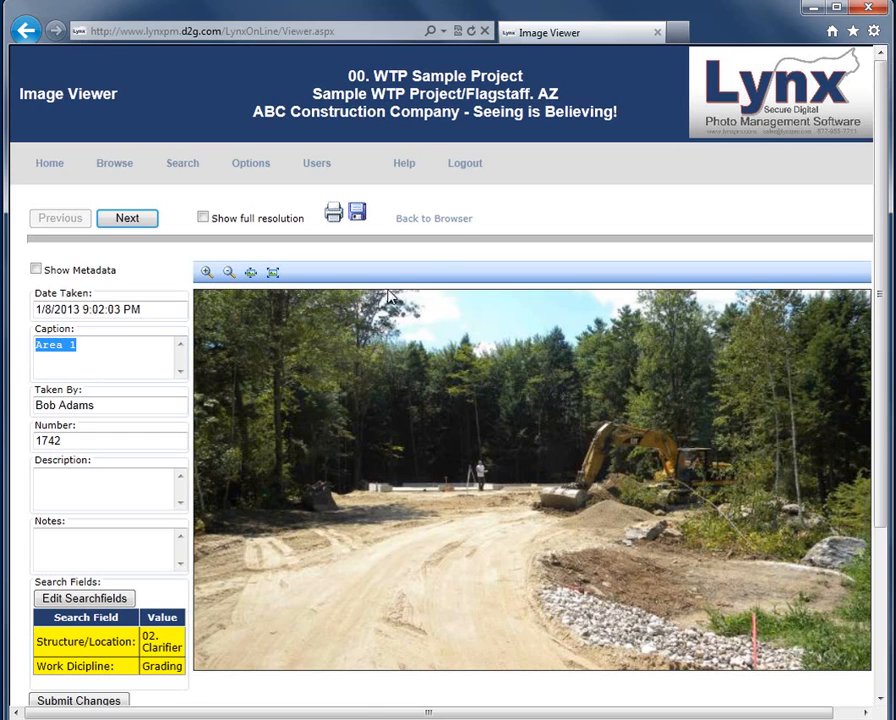
{"action": "left_click", "coordinate": [436, 231]}
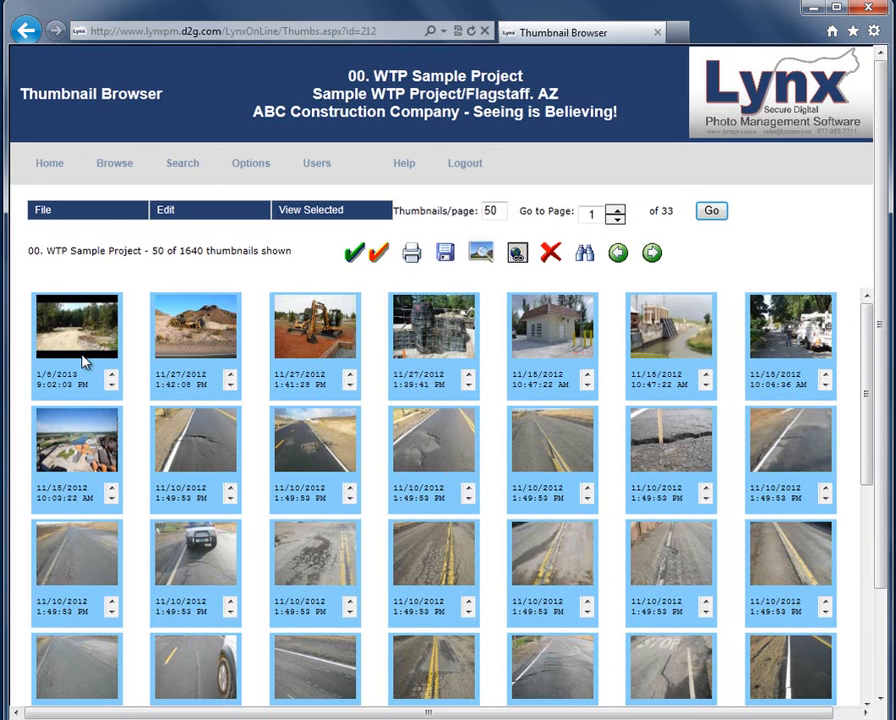
Select the first three photos in the top row of thumbnails.
{"action": "left_click", "coordinate": [82, 335]}
{"action": "left_click", "coordinate": [195, 335]}
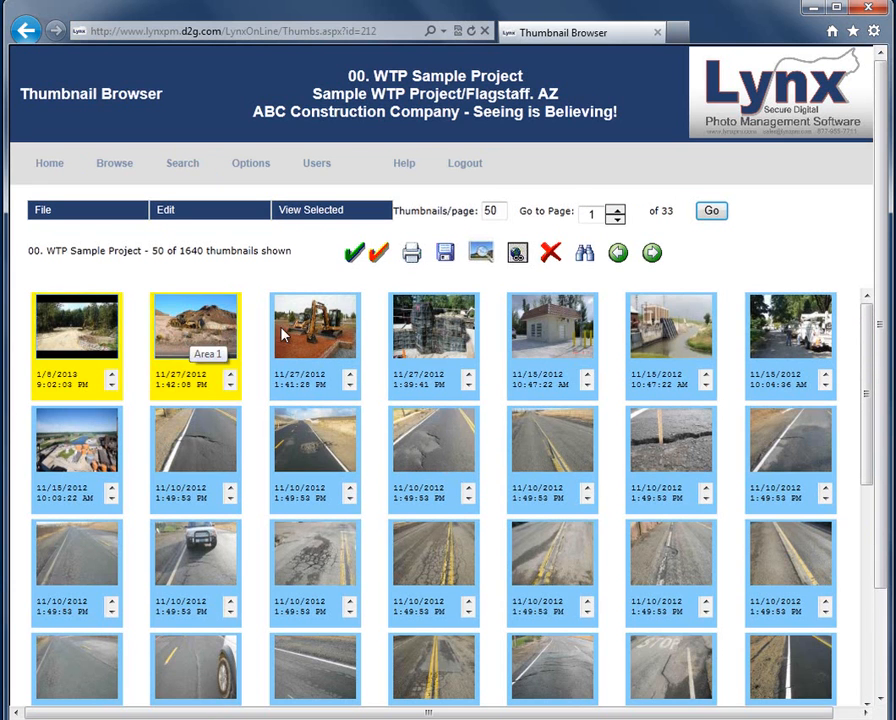
{"action": "left_click", "coordinate": [283, 337]}
{"action": "mouse_move", "coordinate": [165, 210]}
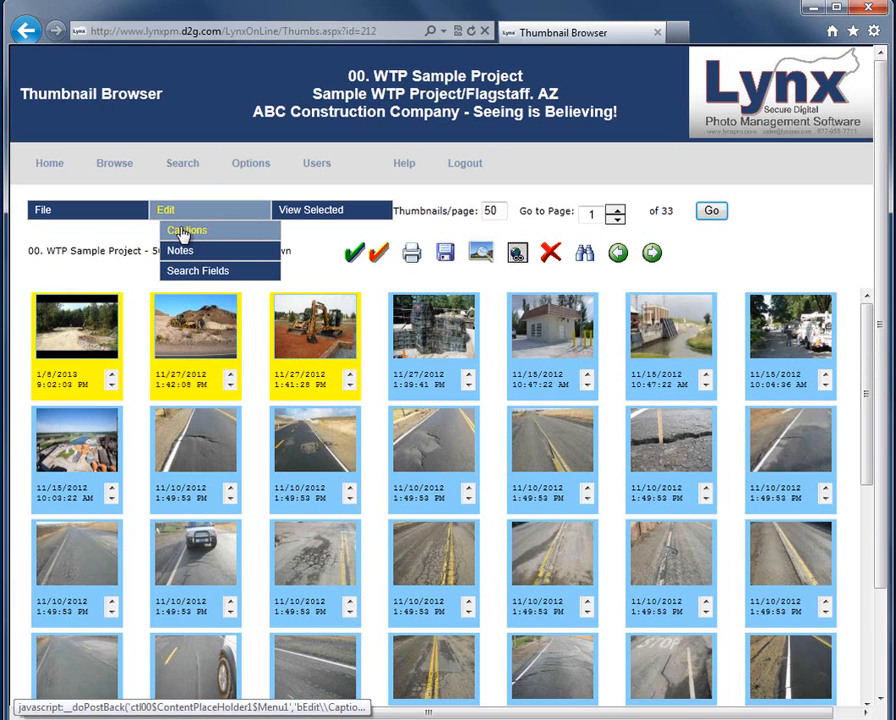
{"action": "left_click", "coordinate": [180, 231]}
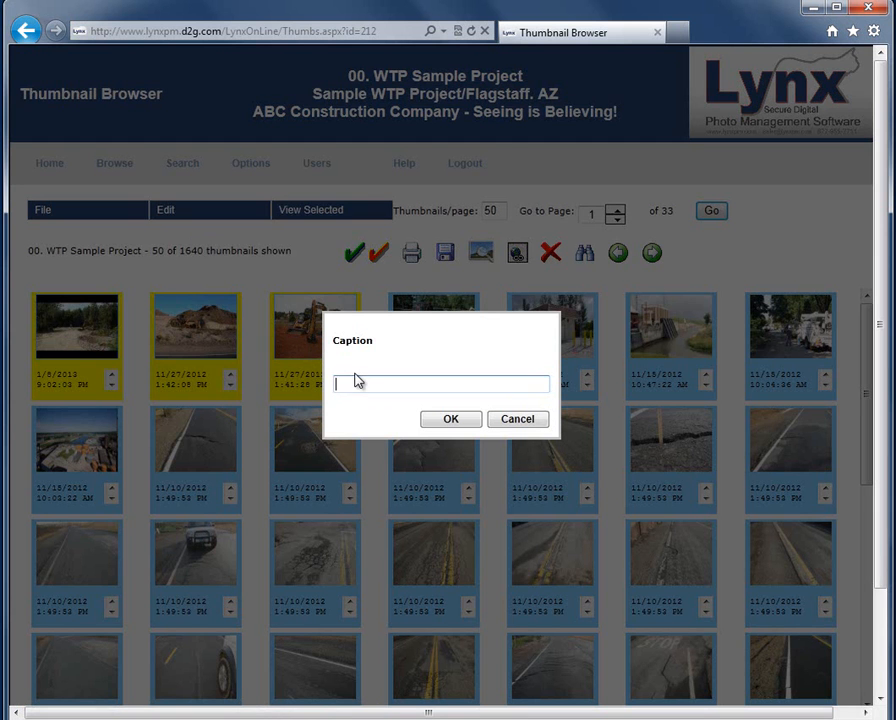
{"action": "left_click", "coordinate": [522, 419]}
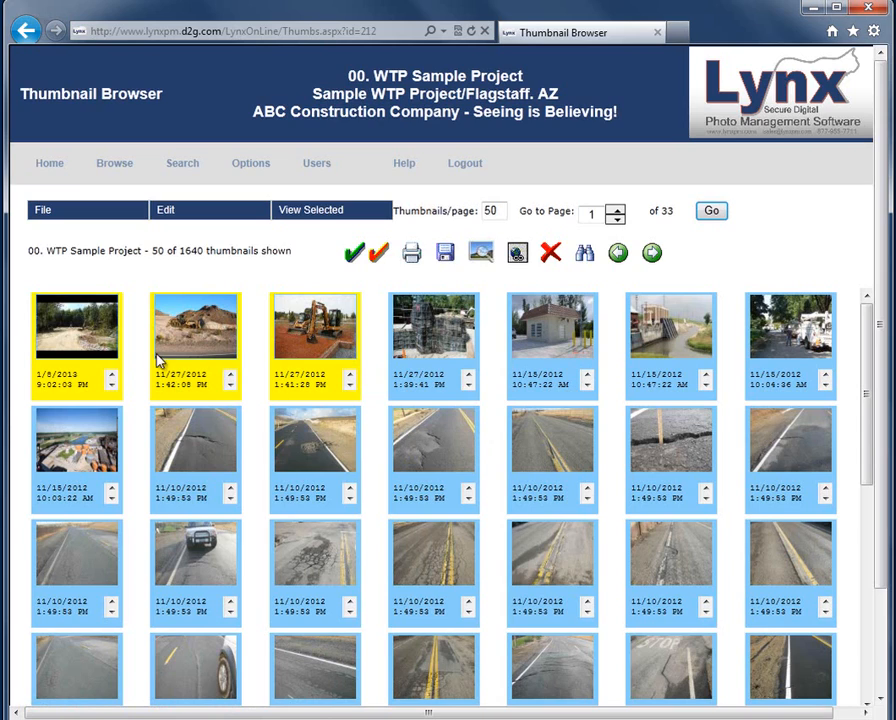
Append the note "New information" to the three selected photos.
{"action": "mouse_move", "coordinate": [165, 212]}
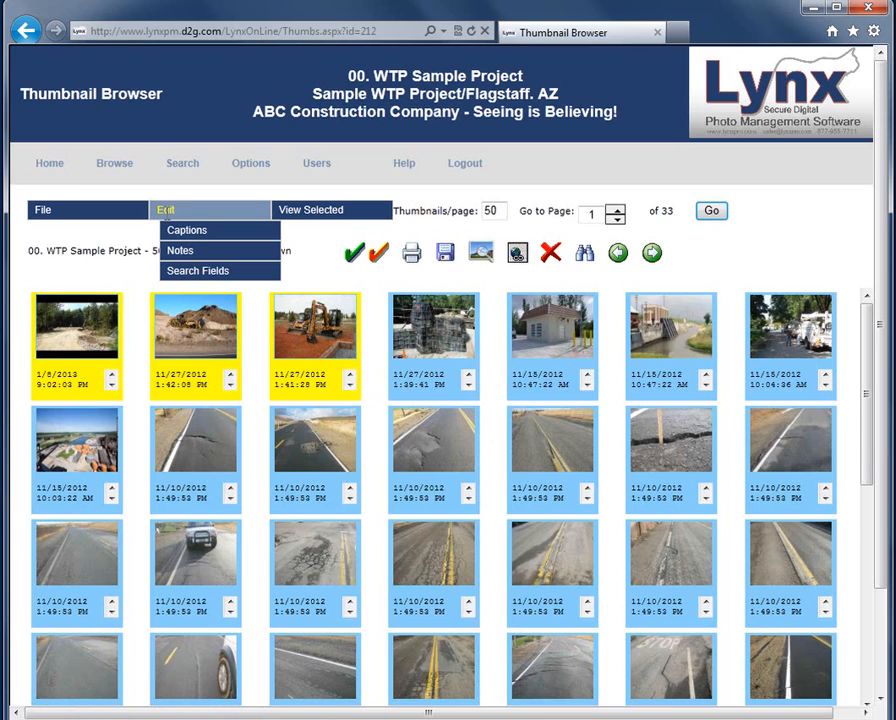
{"action": "left_click", "coordinate": [186, 254]}
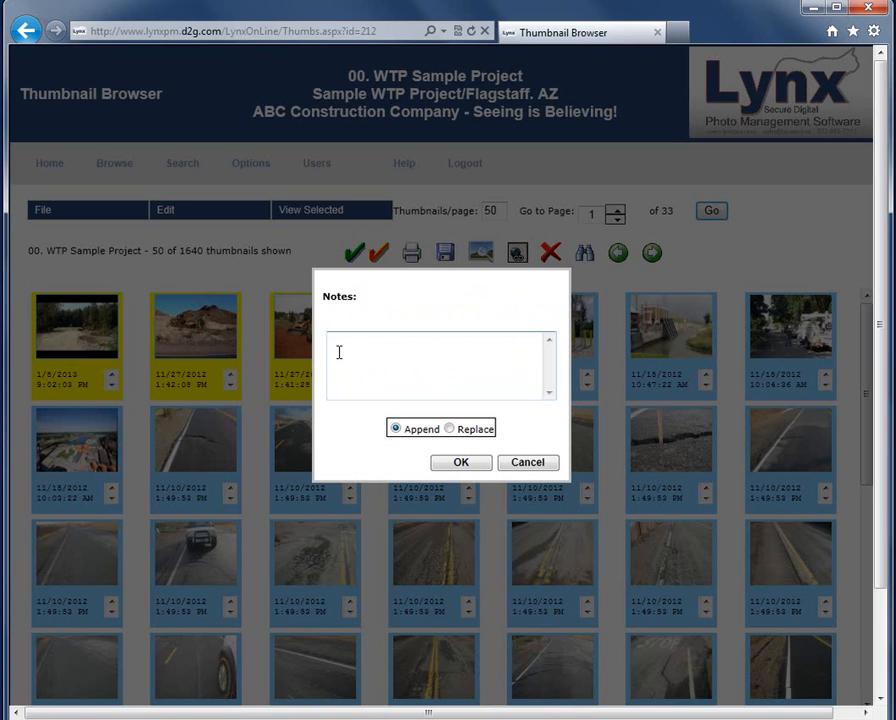
{"action": "type", "text": "New information"}
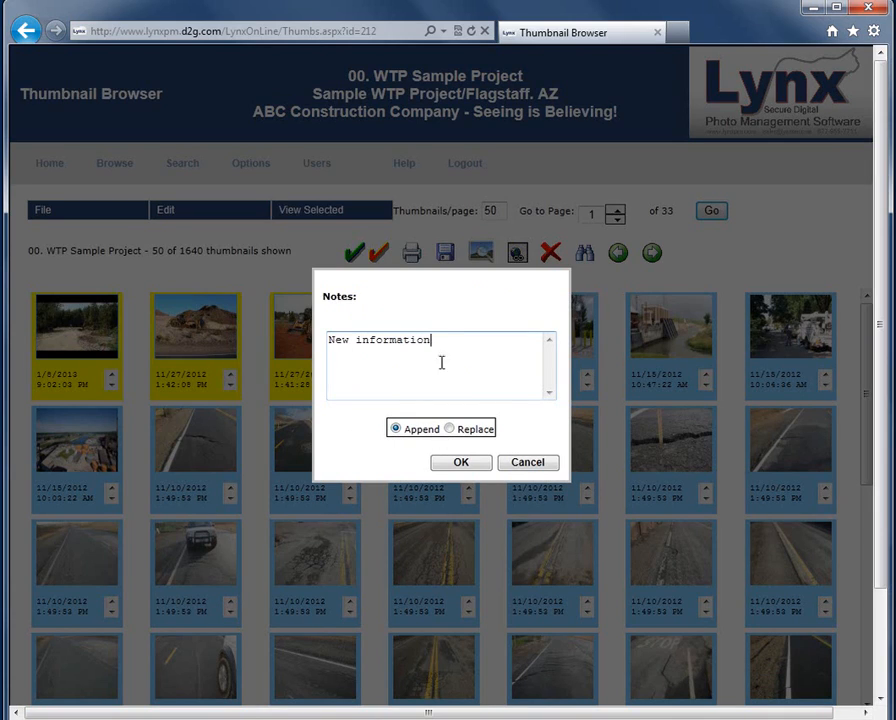
{"action": "left_click", "coordinate": [476, 465]}
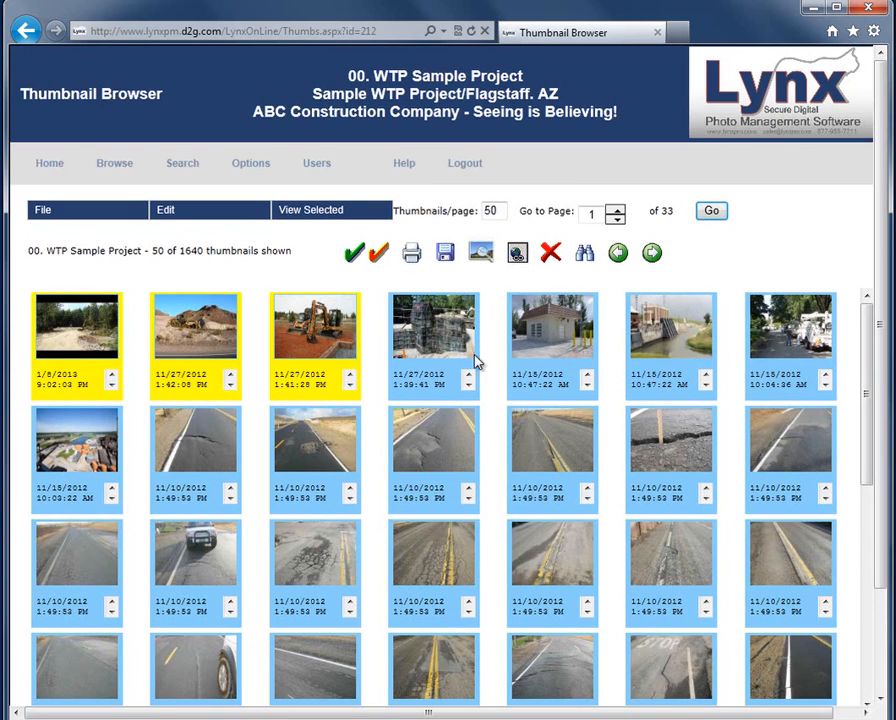
Open the selected photos in the image viewer to check the first photo's notes, and return to the thumbnails.
{"action": "left_click", "coordinate": [482, 256]}
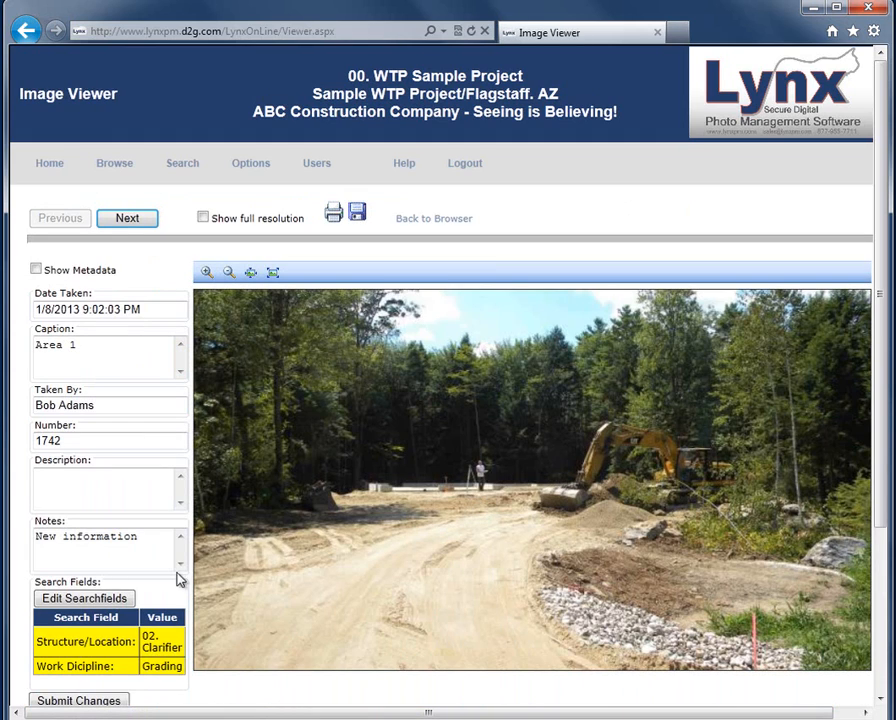
{"action": "triple_click", "coordinate": [119, 537]}
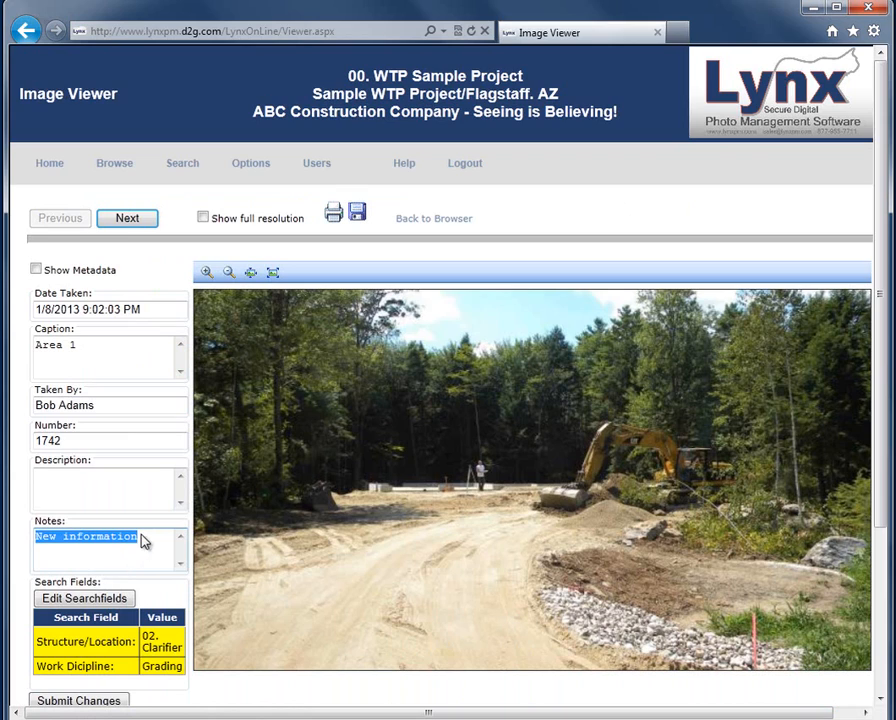
{"action": "left_click", "coordinate": [150, 538]}
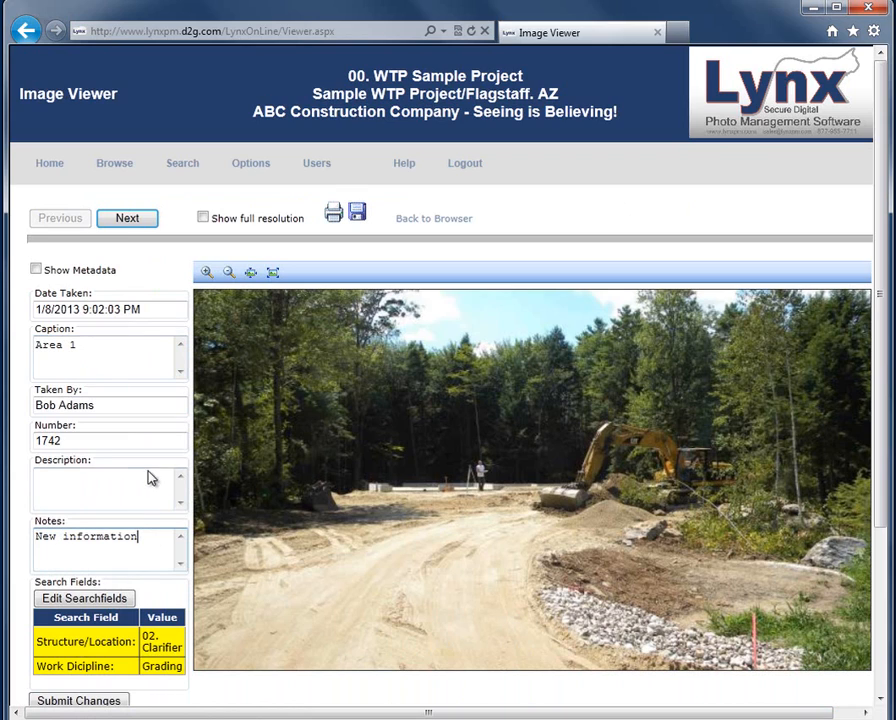
{"action": "left_click", "coordinate": [444, 219]}
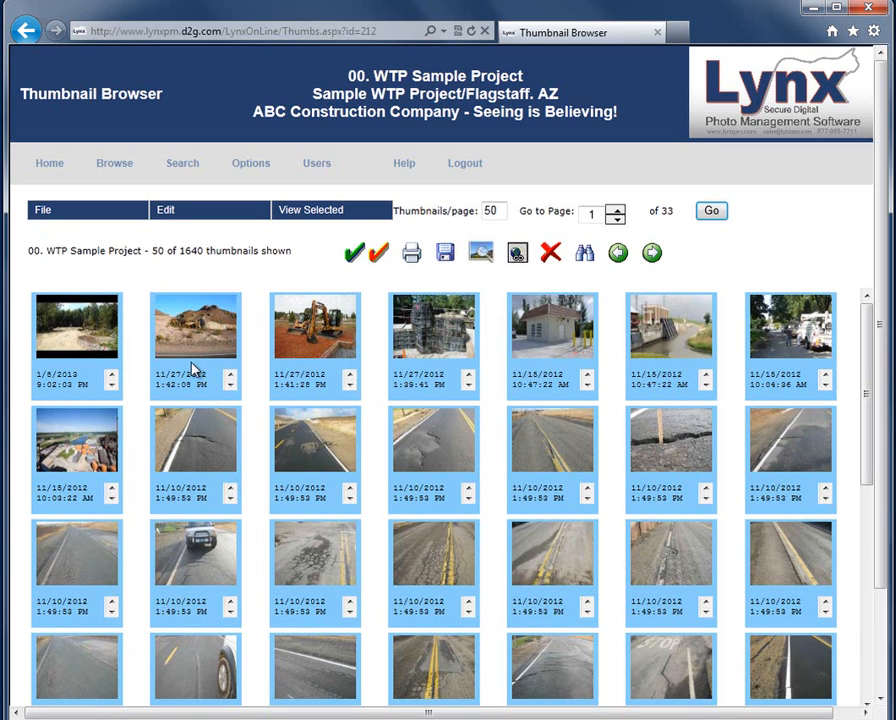
Edit the search fields of the first three photos, replacing the assigned Structure/Location value with "02. Commercial".
{"action": "left_click", "coordinate": [85, 329]}
{"action": "left_click", "coordinate": [181, 332]}
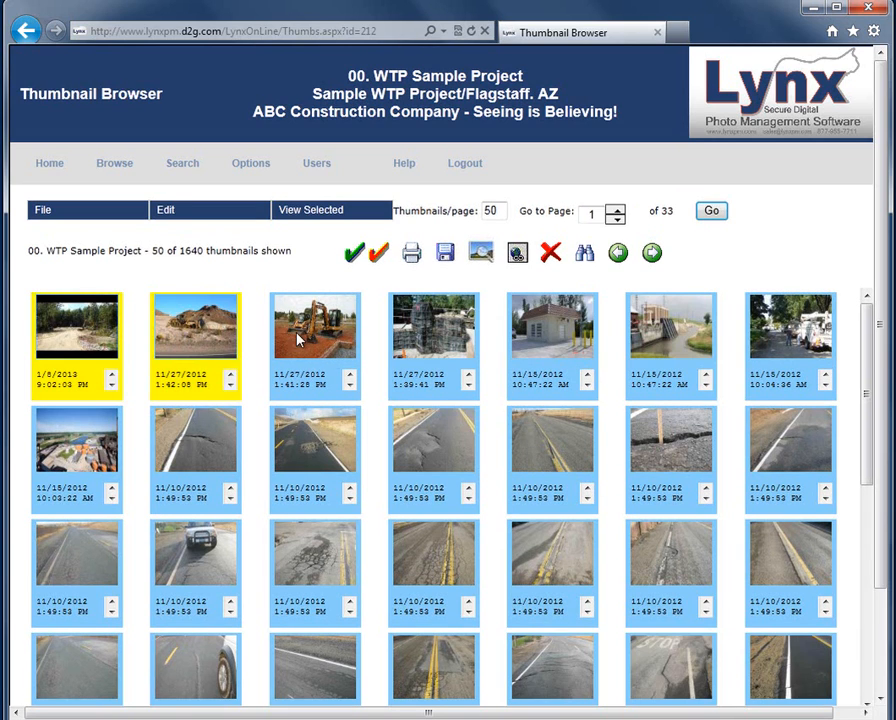
{"action": "left_click", "coordinate": [298, 339]}
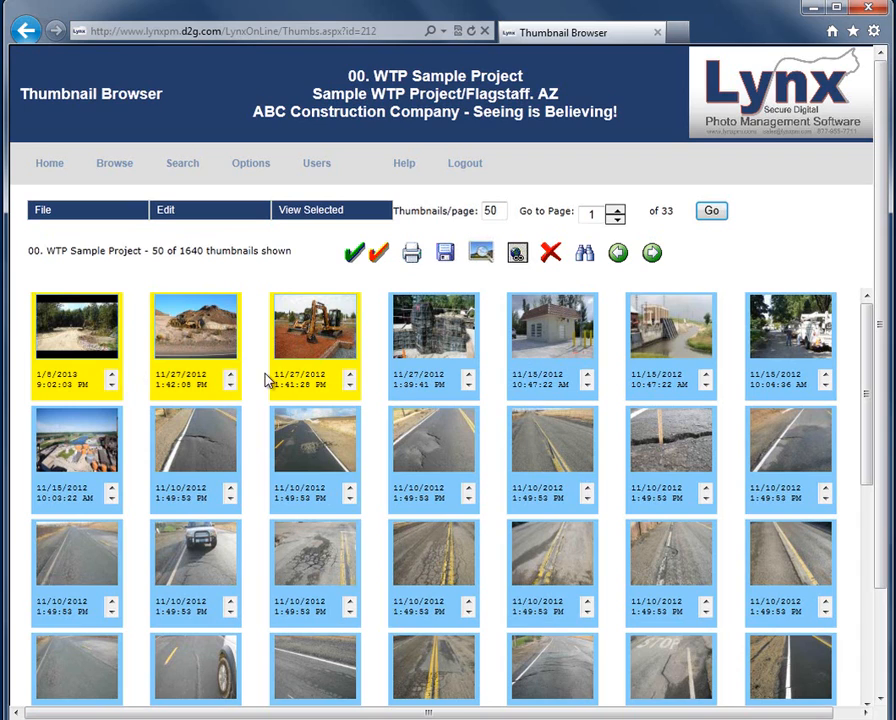
{"action": "mouse_move", "coordinate": [173, 210]}
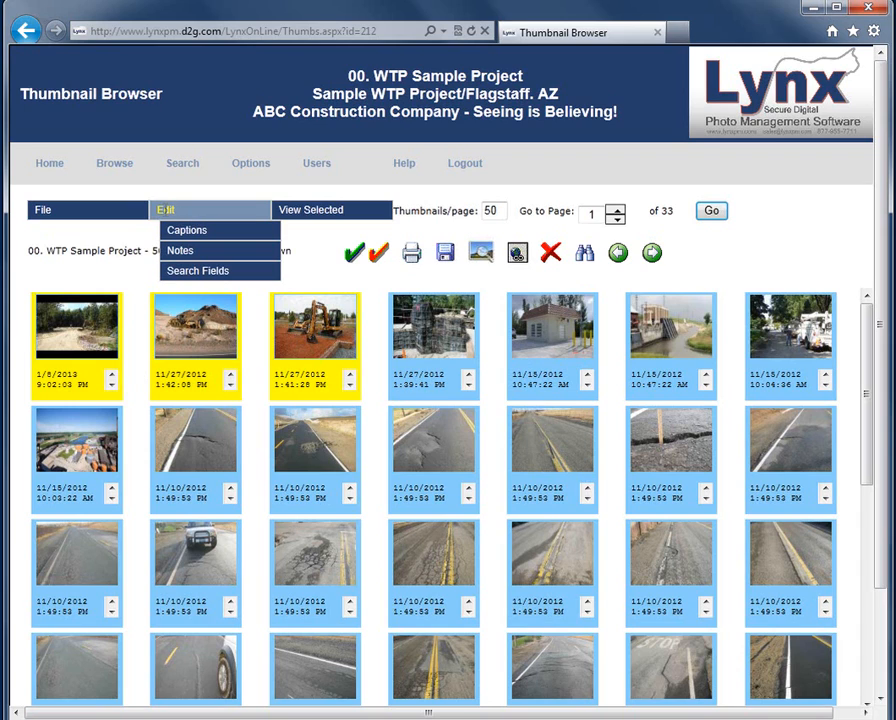
{"action": "left_click", "coordinate": [194, 273]}
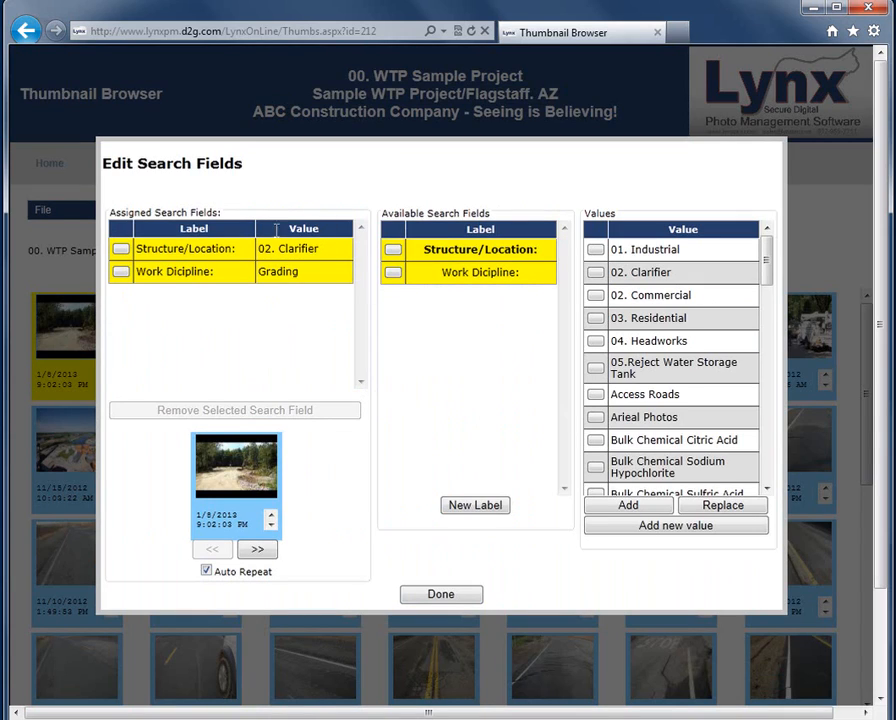
{"action": "left_click", "coordinate": [121, 250]}
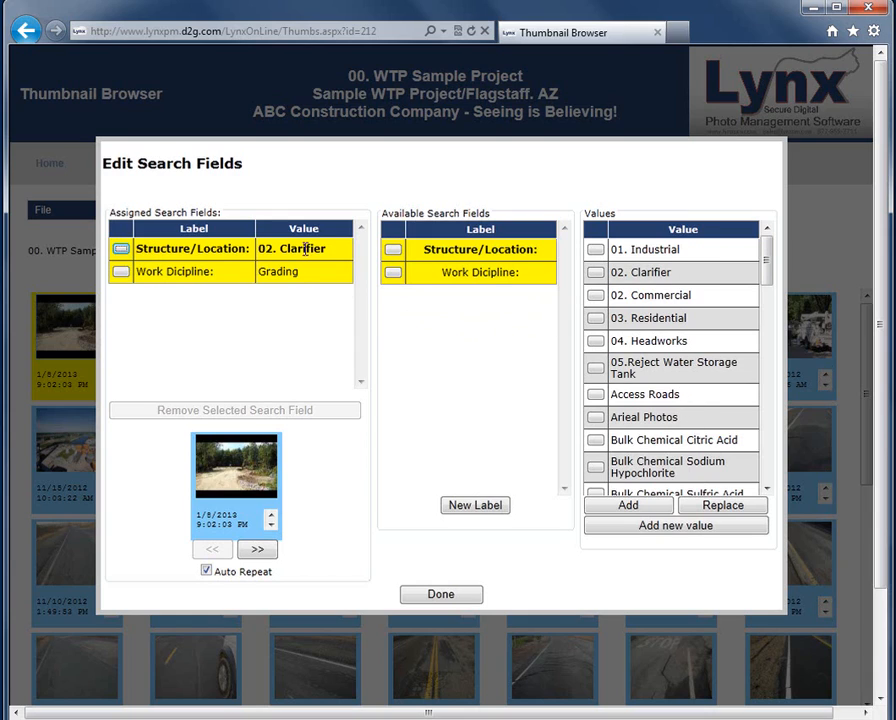
{"action": "left_click", "coordinate": [596, 295]}
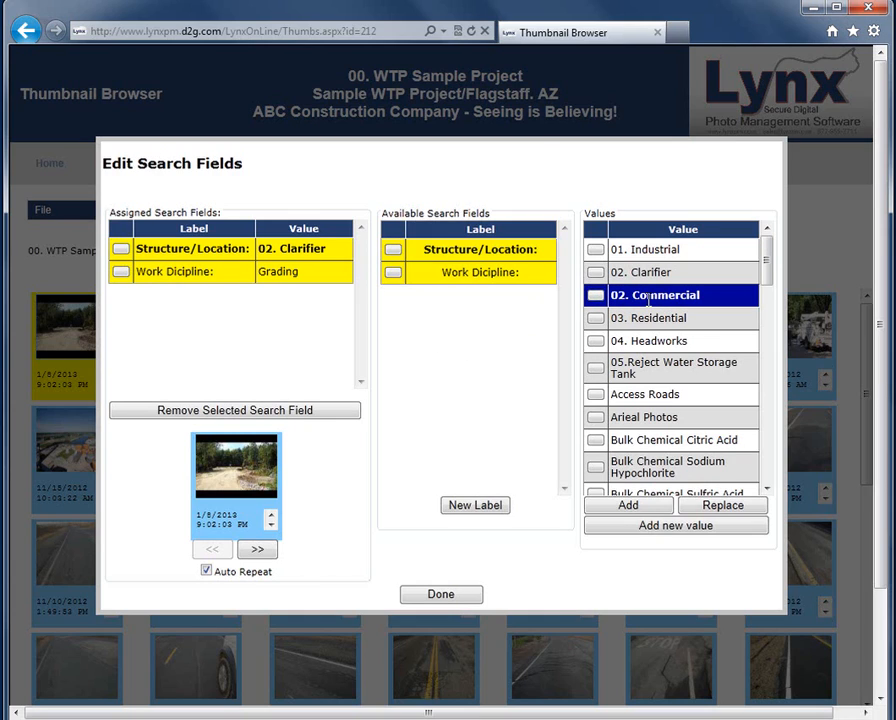
{"action": "left_click", "coordinate": [727, 507]}
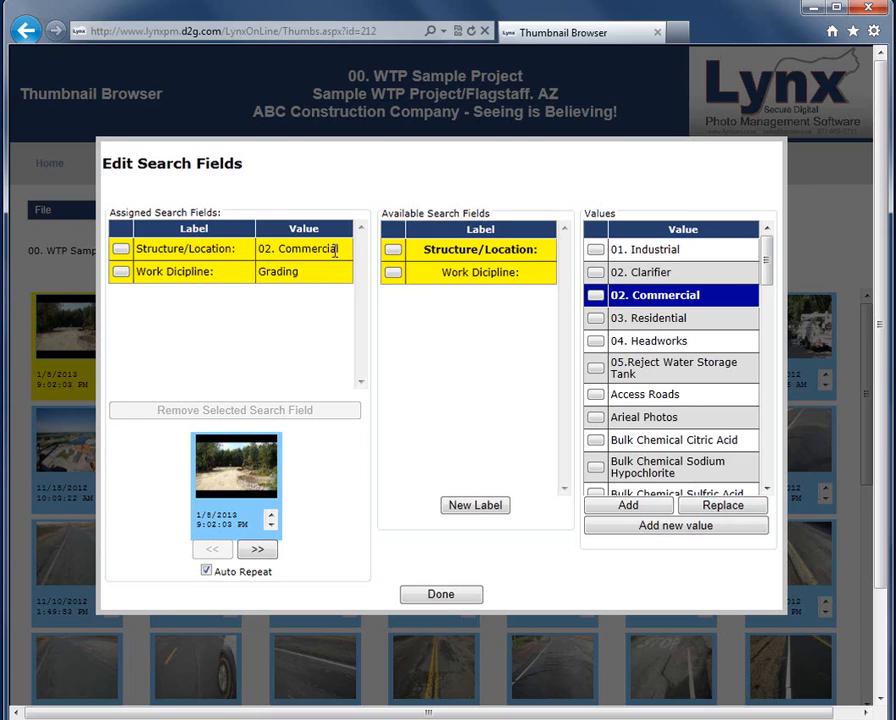
Replace the assigned Work Dicipline value "Grading" with "Civil" for the selected photos.
{"action": "left_click", "coordinate": [120, 273]}
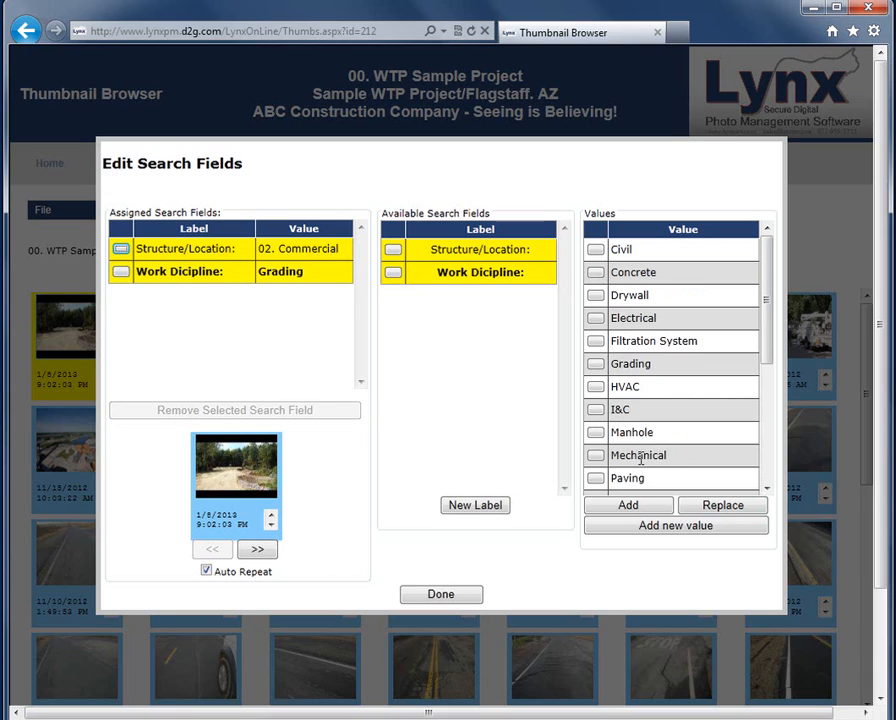
{"action": "left_click", "coordinate": [597, 251]}
{"action": "left_click", "coordinate": [730, 506]}
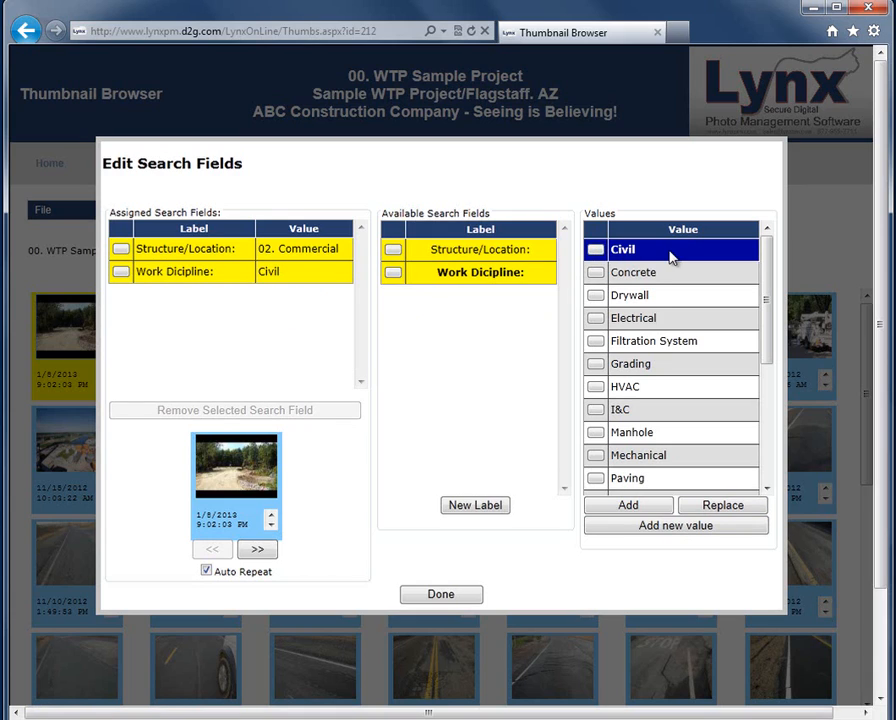
Add "Grading" as an additional Work Dicipline value for the selected photos.
{"action": "left_click", "coordinate": [598, 366]}
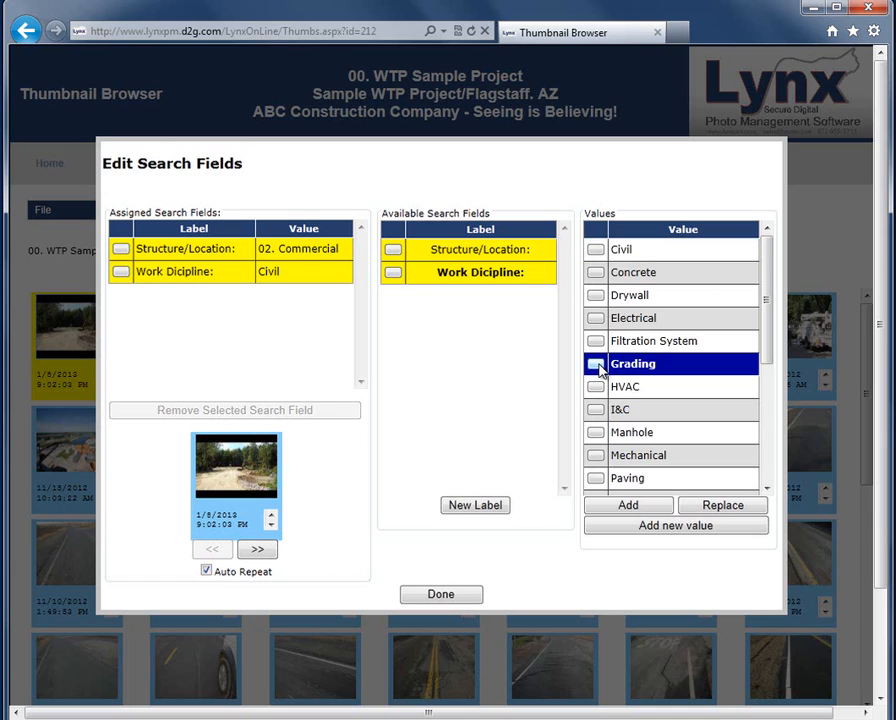
{"action": "left_click", "coordinate": [660, 513]}
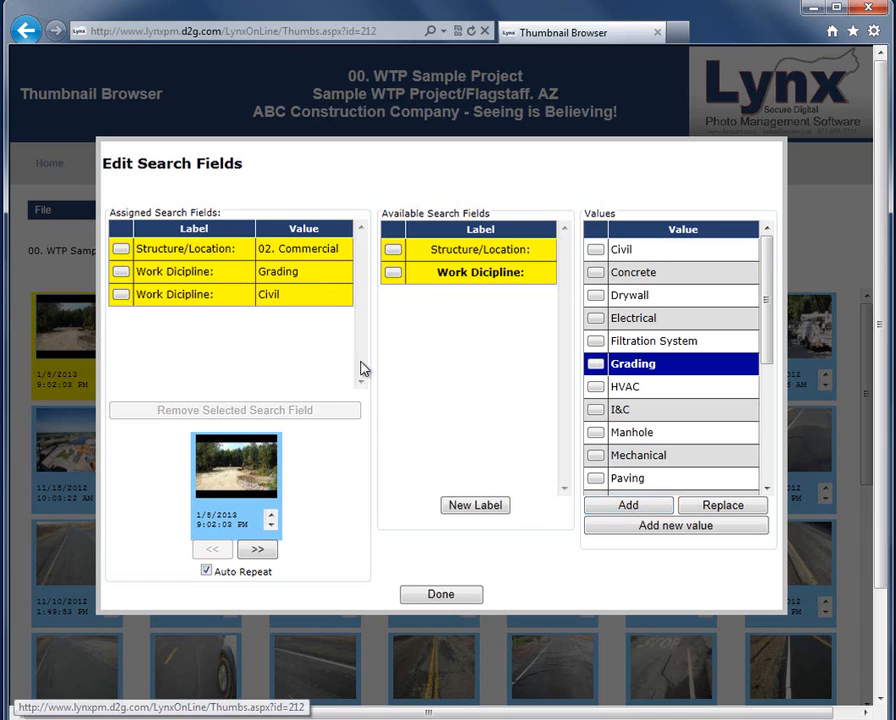
{"action": "left_click_drag", "start_coordinate": [286, 297], "coordinate": [261, 296]}
{"action": "left_click", "coordinate": [298, 286]}
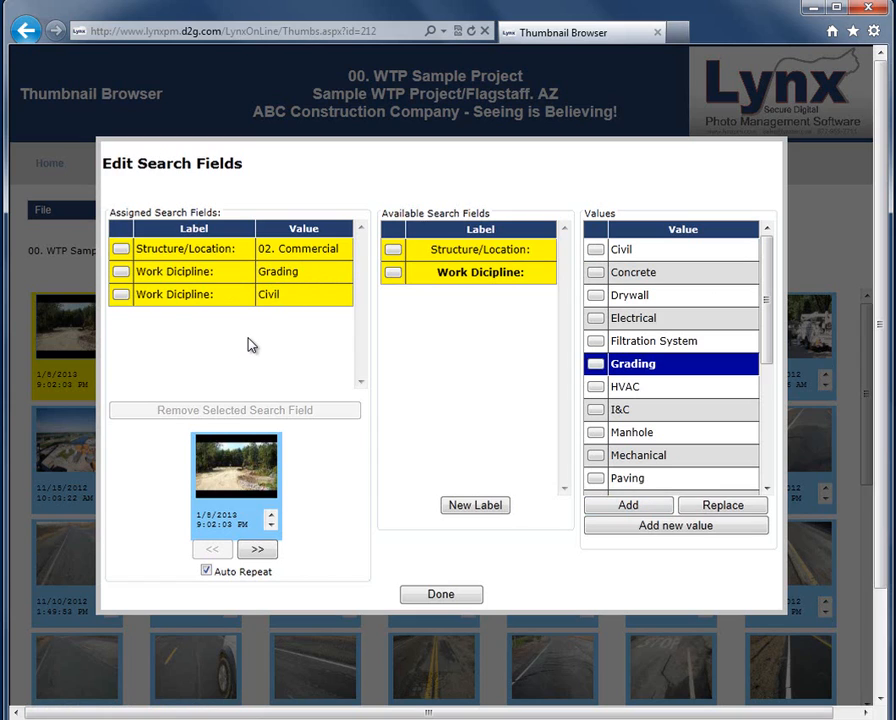
Step forward and back through the selected photos to check each one's assigned search fields.
{"action": "left_click", "coordinate": [259, 550]}
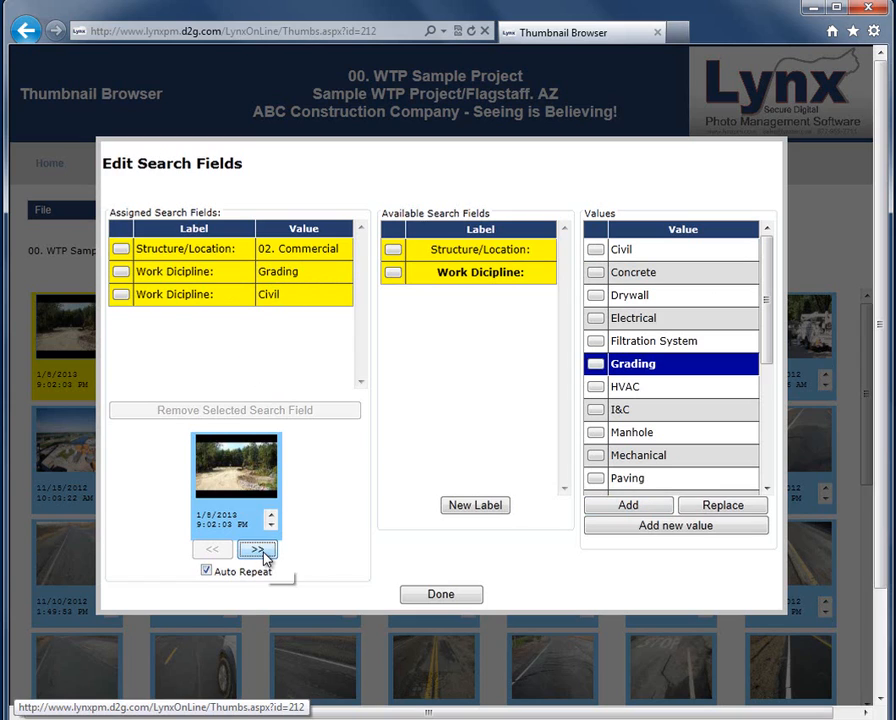
{"action": "left_click", "coordinate": [266, 558]}
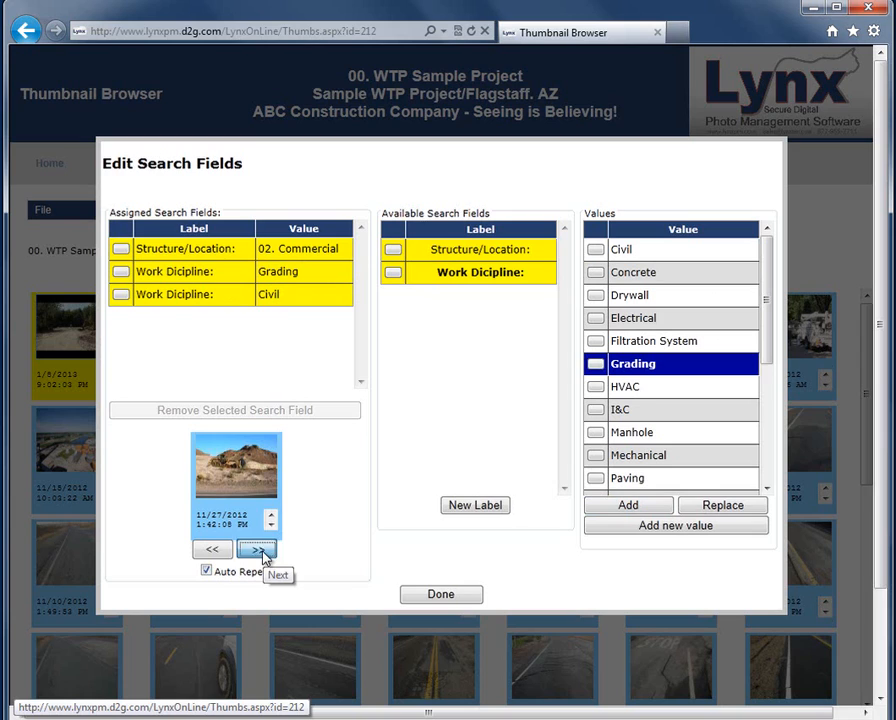
{"action": "left_click", "coordinate": [203, 552]}
{"action": "left_click", "coordinate": [203, 552]}
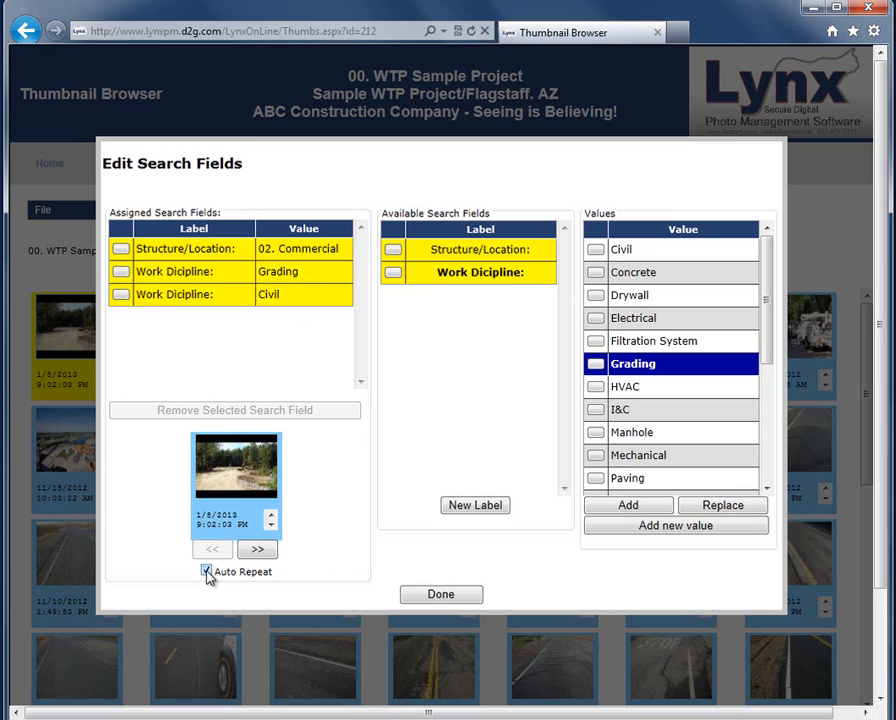
{"action": "left_click", "coordinate": [257, 550]}
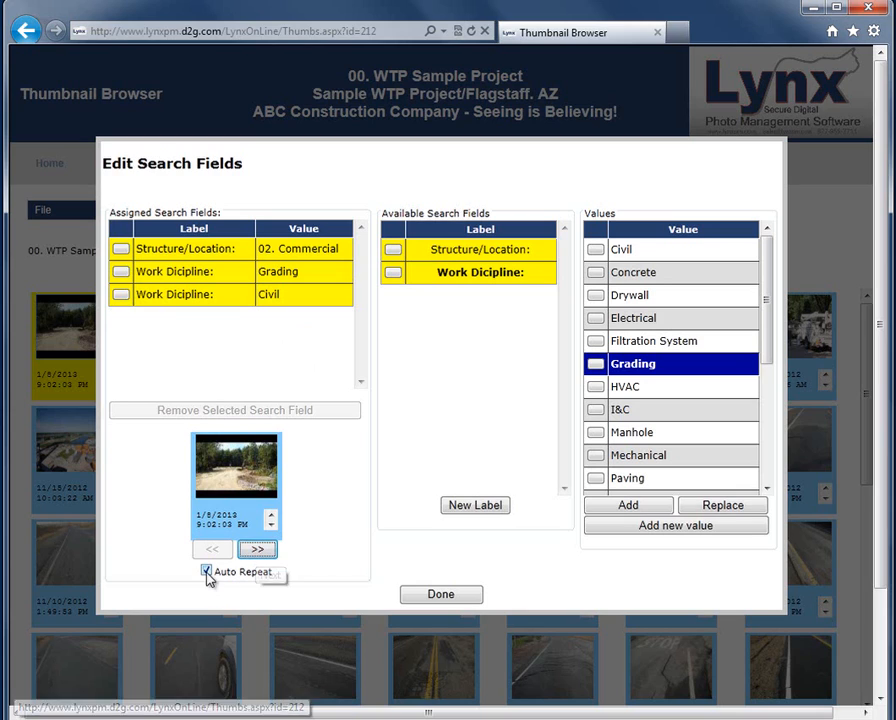
Turn Auto Repeat off and on again, and finish editing the search fields.
{"action": "left_click", "coordinate": [207, 572]}
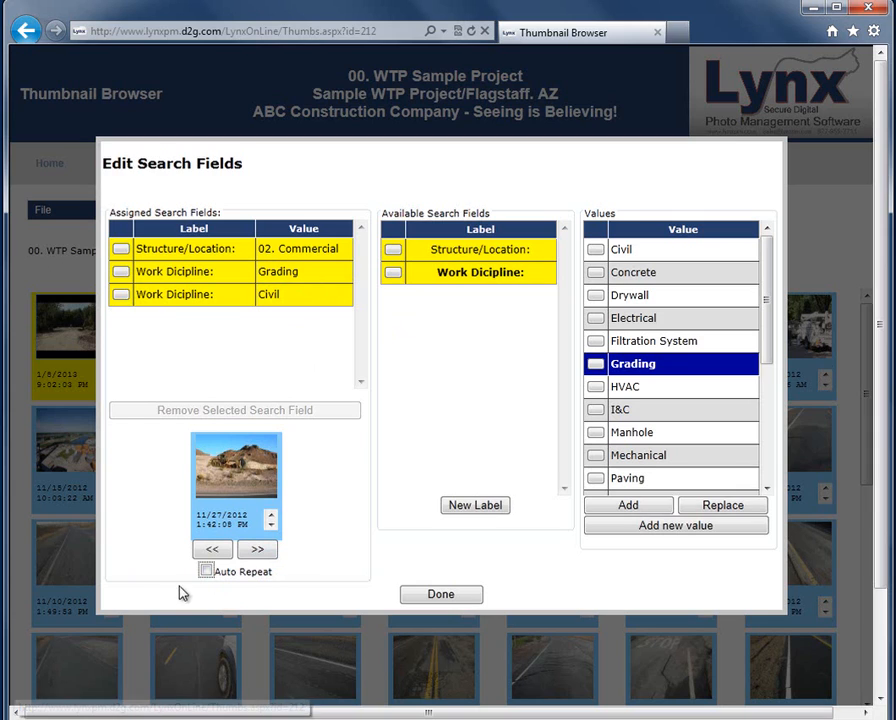
{"action": "left_click", "coordinate": [206, 572]}
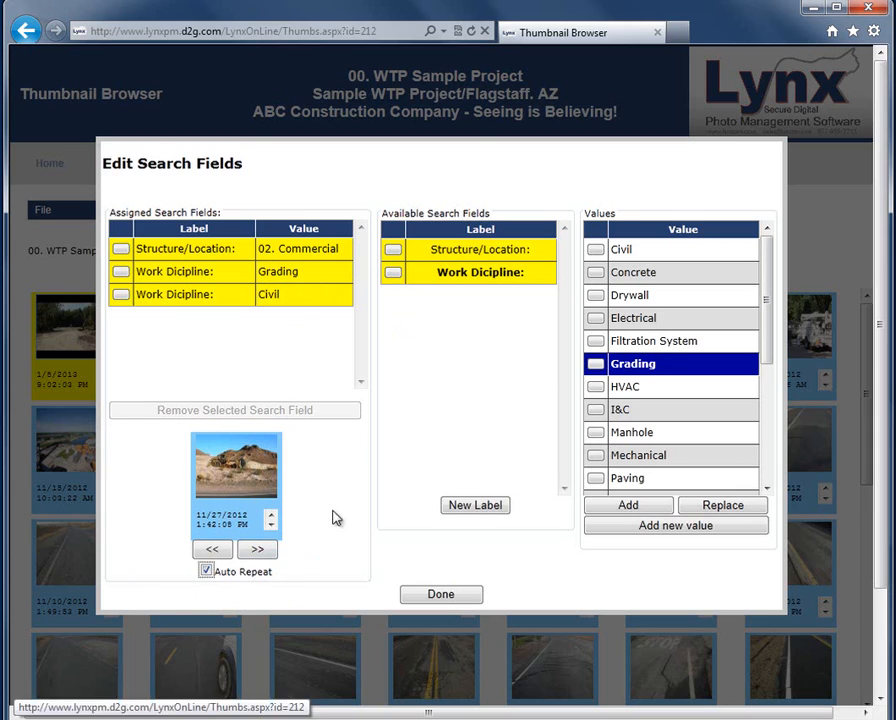
{"action": "left_click", "coordinate": [441, 595]}
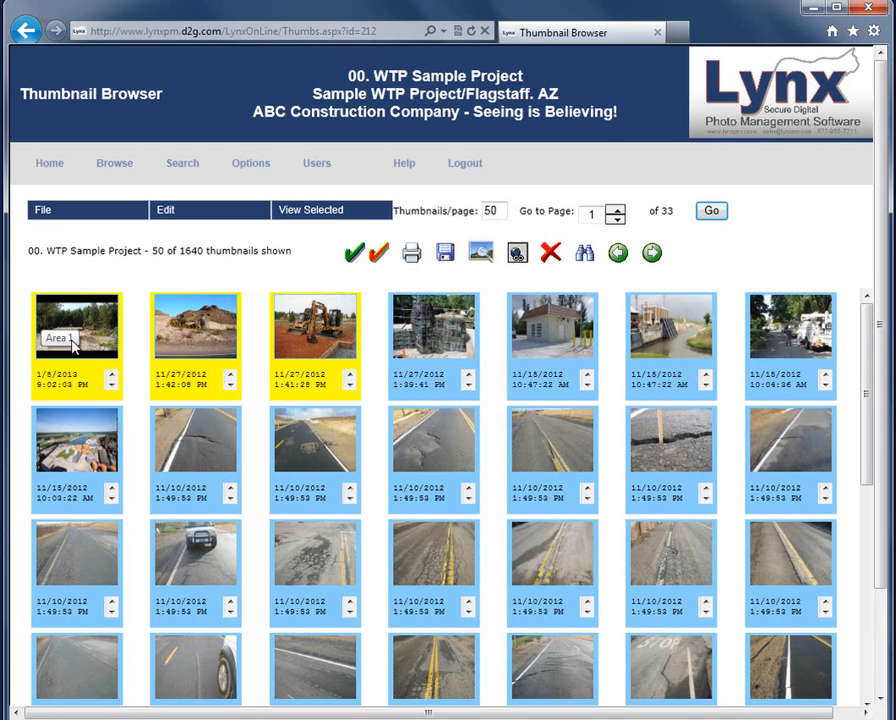
Open the selected photos in the image viewer, check the first photo's caption, notes and search fields, and return to the thumbnails.
{"action": "left_click", "coordinate": [484, 255]}
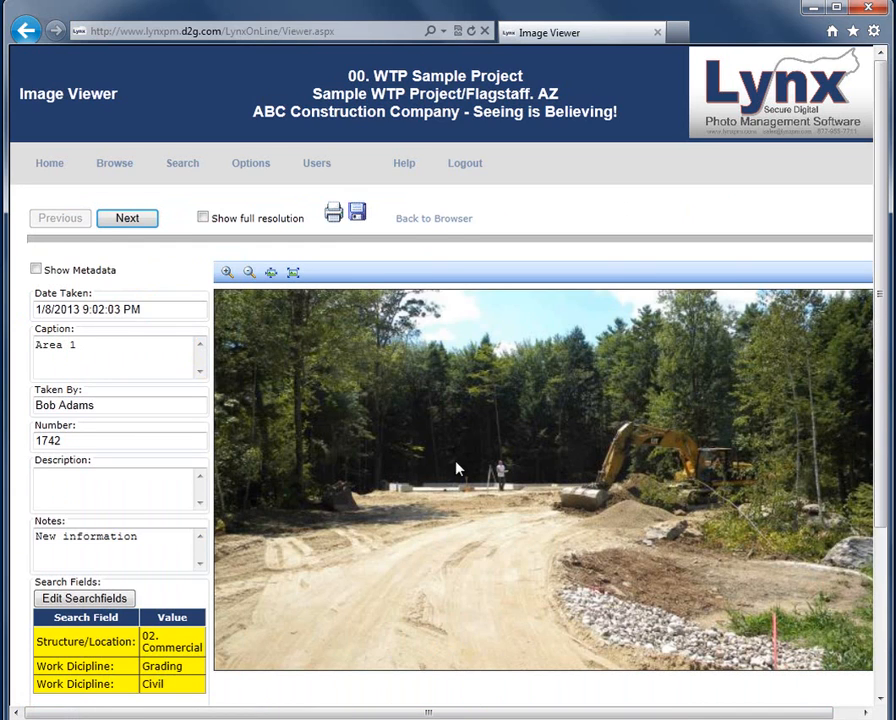
{"action": "scroll", "coordinate": [456, 468], "scroll_direction": "down", "scroll_amount": 3}
{"action": "left_click_drag", "start_coordinate": [126, 182], "coordinate": [35, 180]}
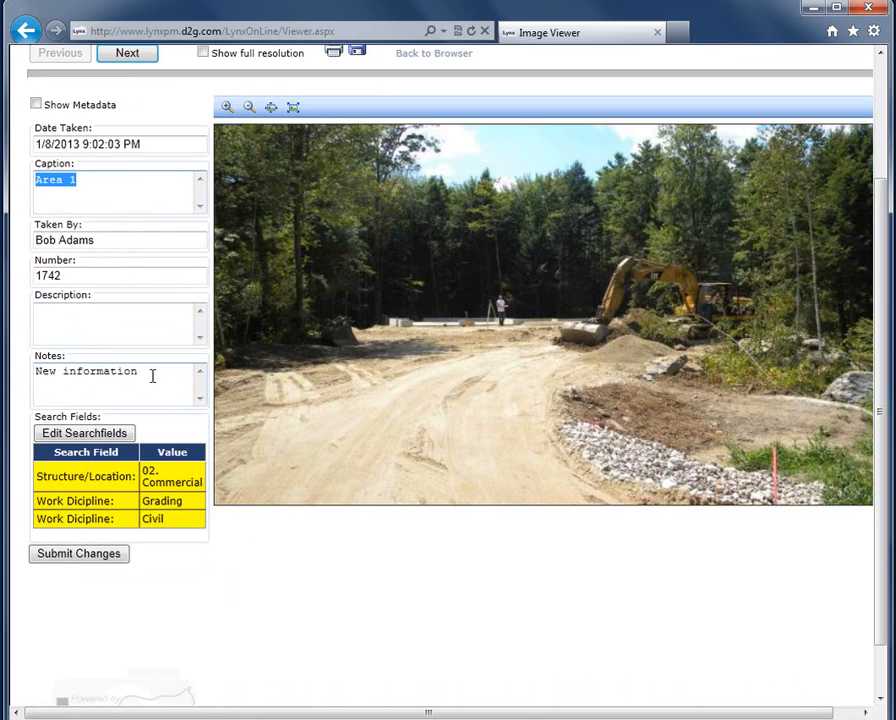
{"action": "left_click_drag", "start_coordinate": [151, 375], "coordinate": [12, 371]}
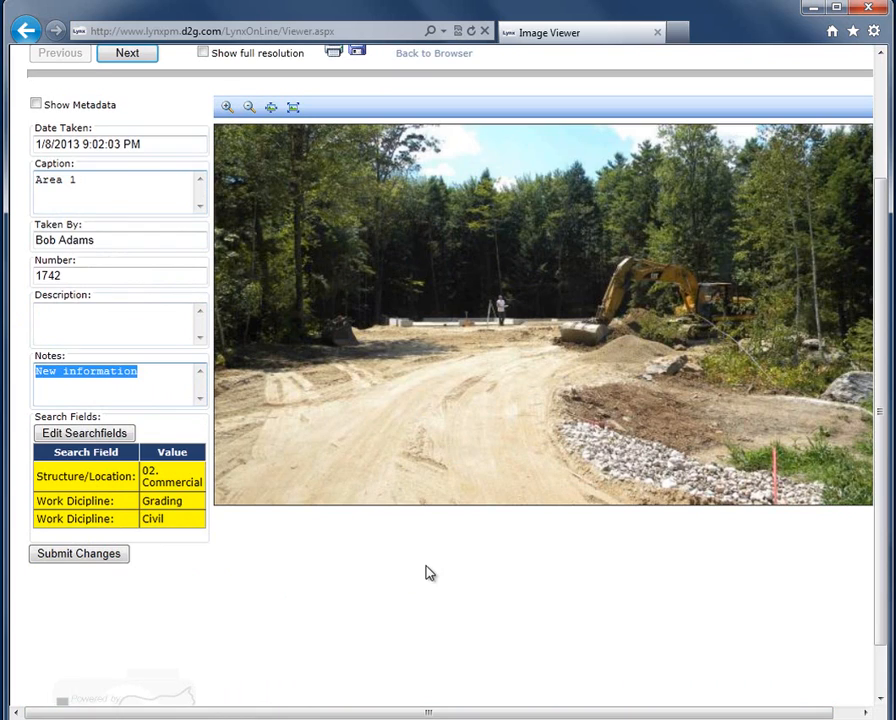
{"action": "scroll", "coordinate": [430, 571], "scroll_direction": "up", "scroll_amount": 3}
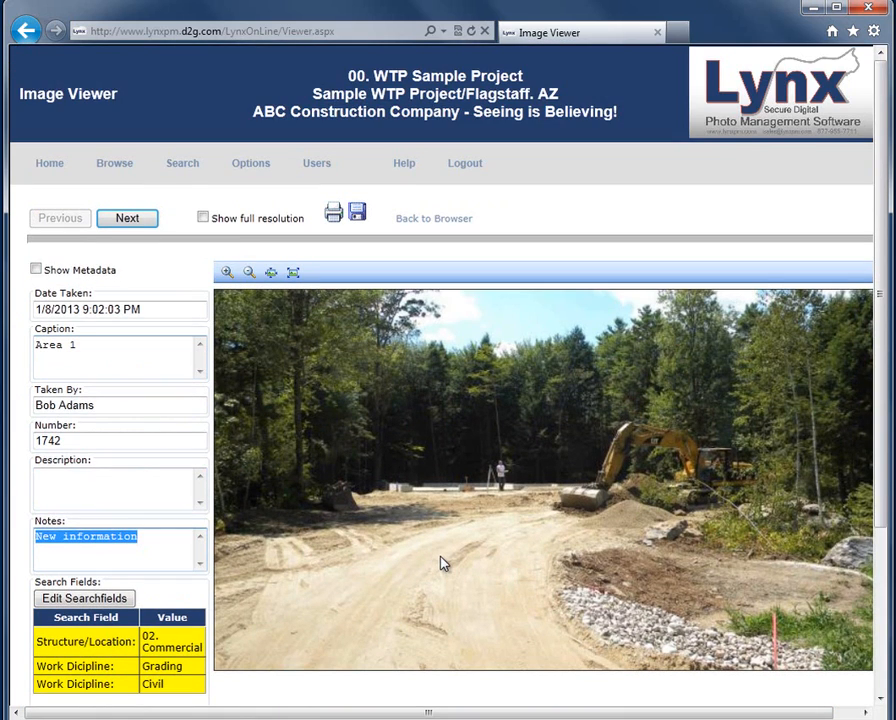
{"action": "left_click", "coordinate": [436, 220]}
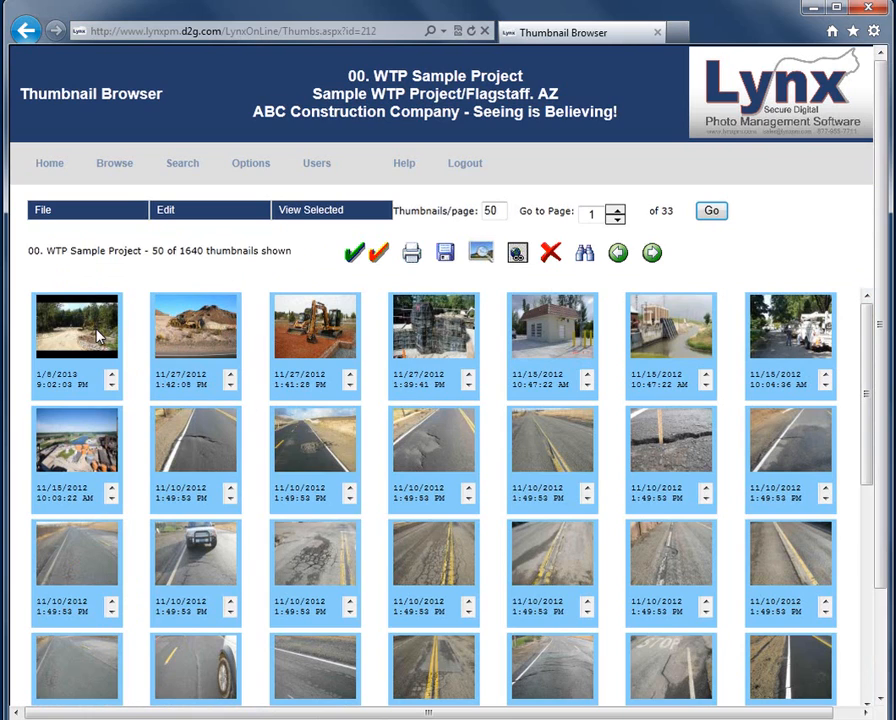
Select the first three photos in the top row again and open them in the image viewer.
{"action": "left_click", "coordinate": [95, 338]}
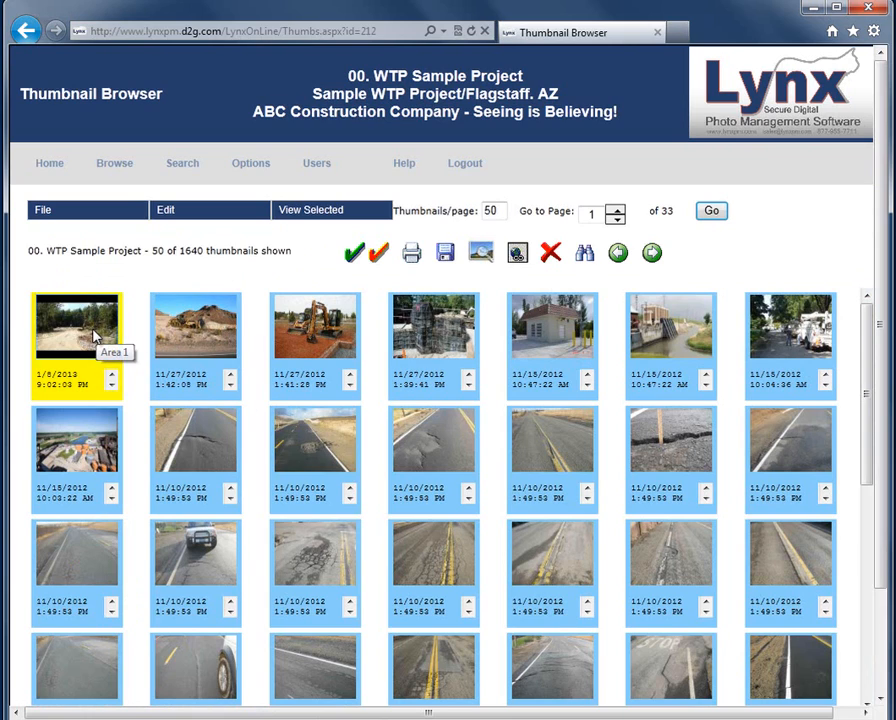
{"action": "left_click", "coordinate": [200, 330]}
{"action": "left_click", "coordinate": [299, 329]}
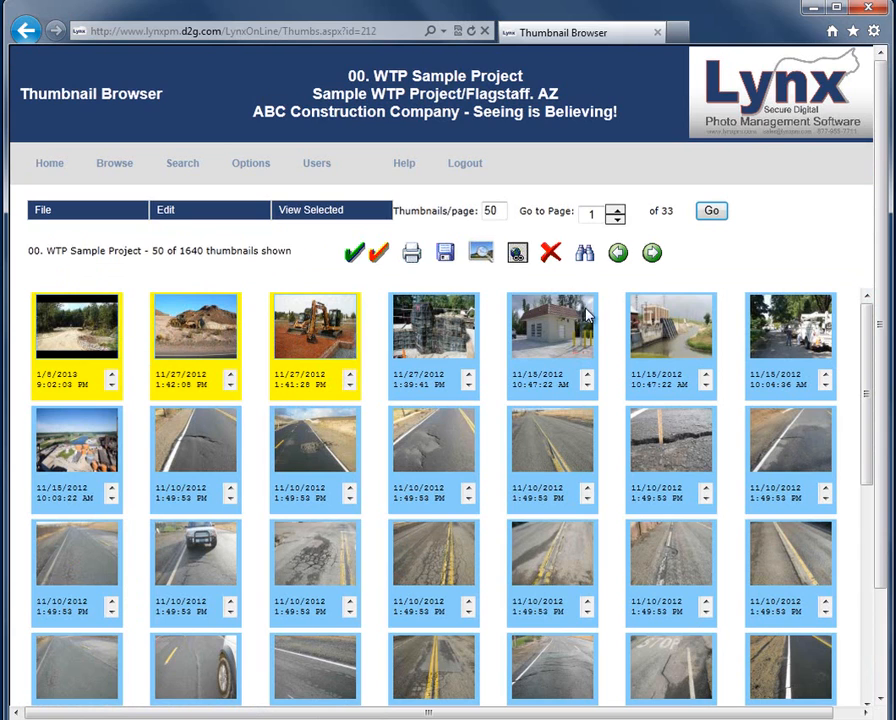
{"action": "left_click", "coordinate": [481, 255]}
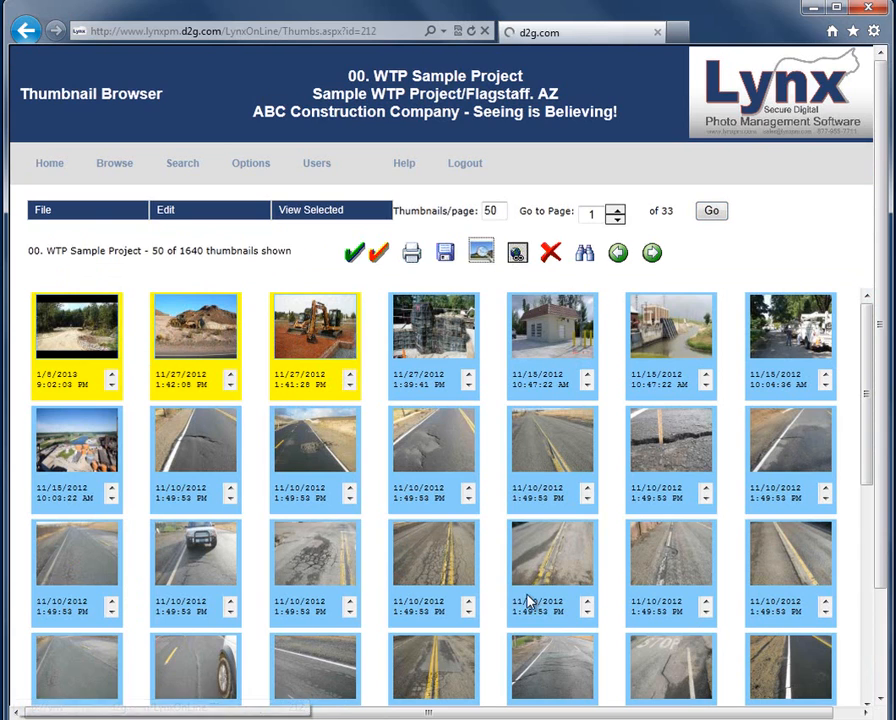
{"action": "scroll", "coordinate": [474, 519], "scroll_direction": "down", "scroll_amount": 3}
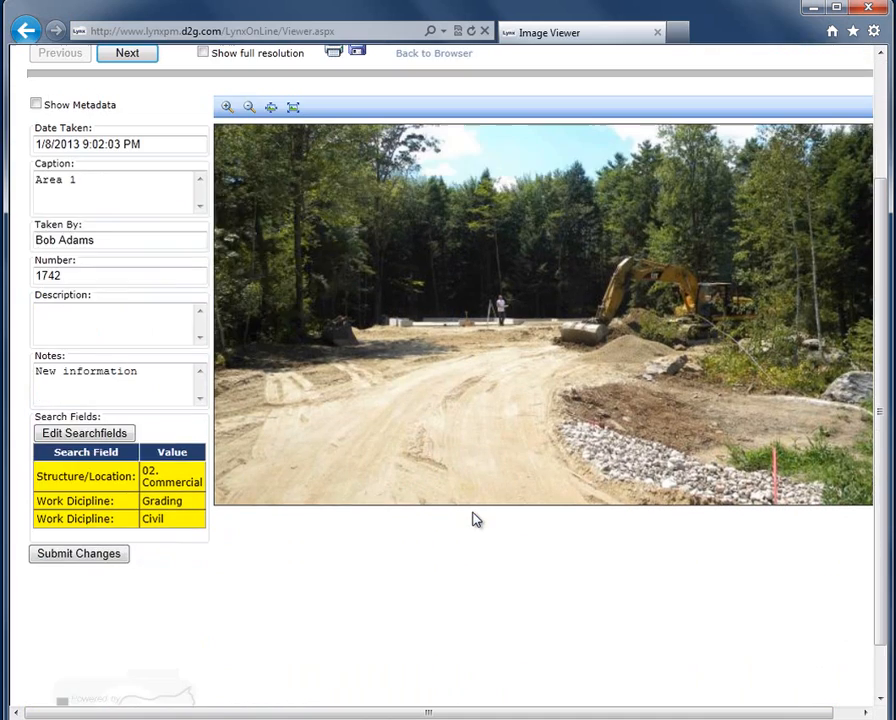
{"action": "scroll", "coordinate": [474, 518], "scroll_direction": "up", "scroll_amount": 3}
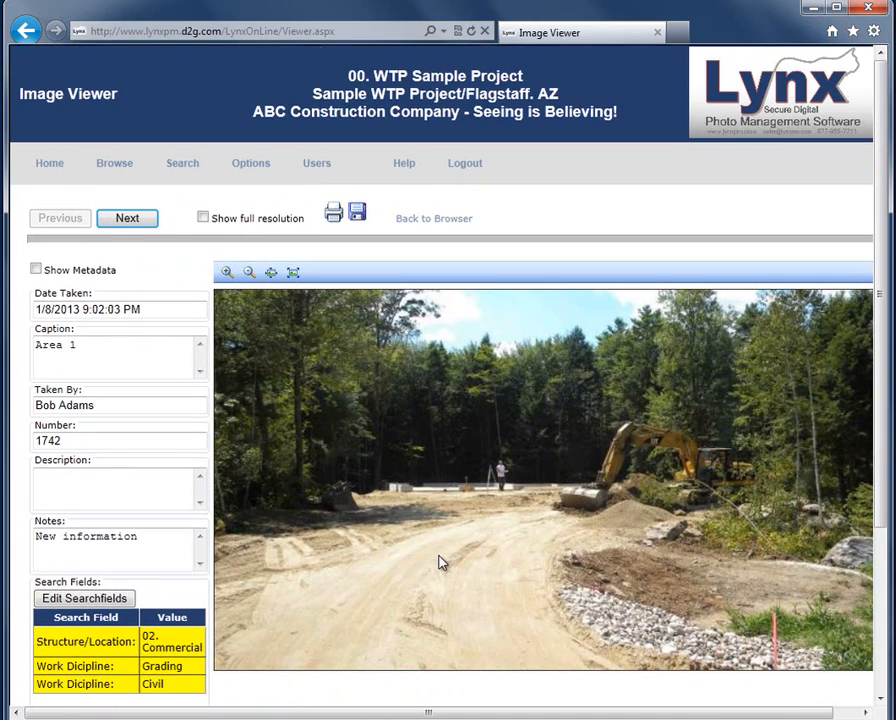
{"action": "scroll", "coordinate": [440, 562], "scroll_direction": "down", "scroll_amount": 3}
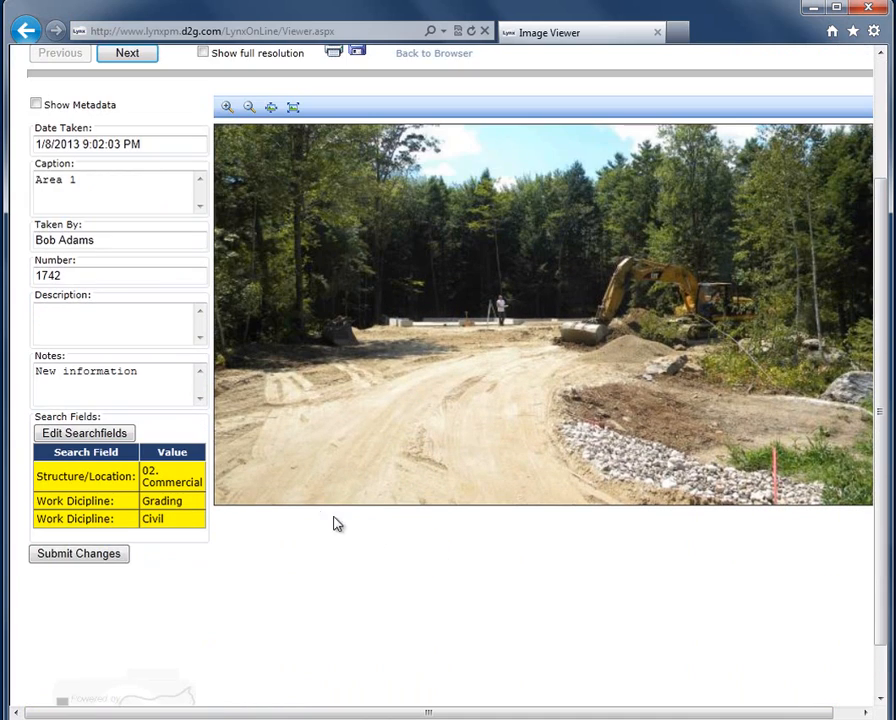
Append ". More new notes" to the first photo's notes.
{"action": "left_click", "coordinate": [161, 375]}
{"action": "type", "text": ". More new "}
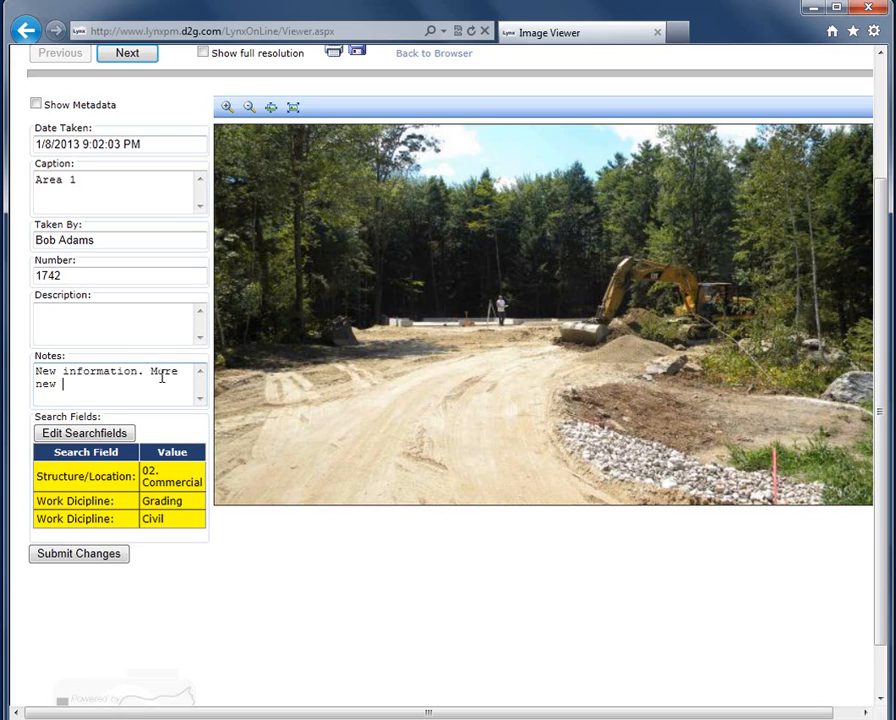
{"action": "type", "text": "notes"}
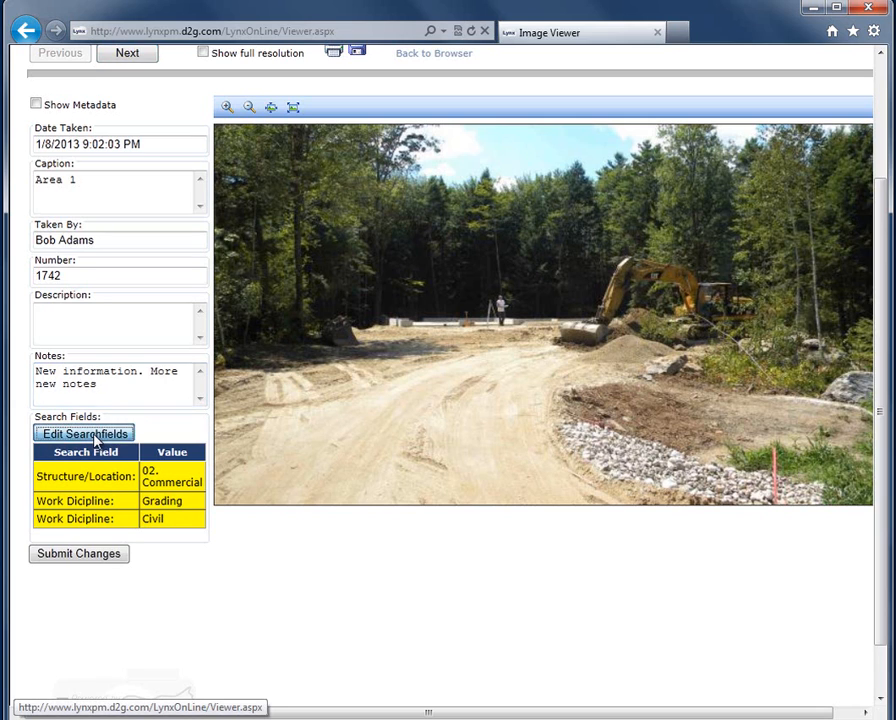
Remove the Work Dicipline value "Civil" from the first photo's assigned search fields.
{"action": "left_click", "coordinate": [96, 436]}
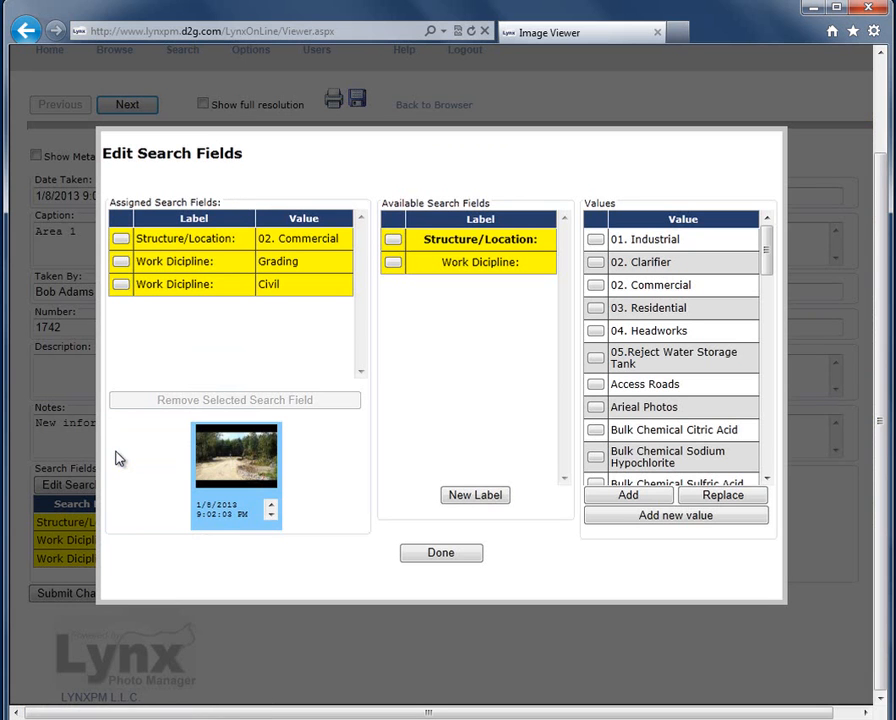
{"action": "left_click", "coordinate": [120, 286]}
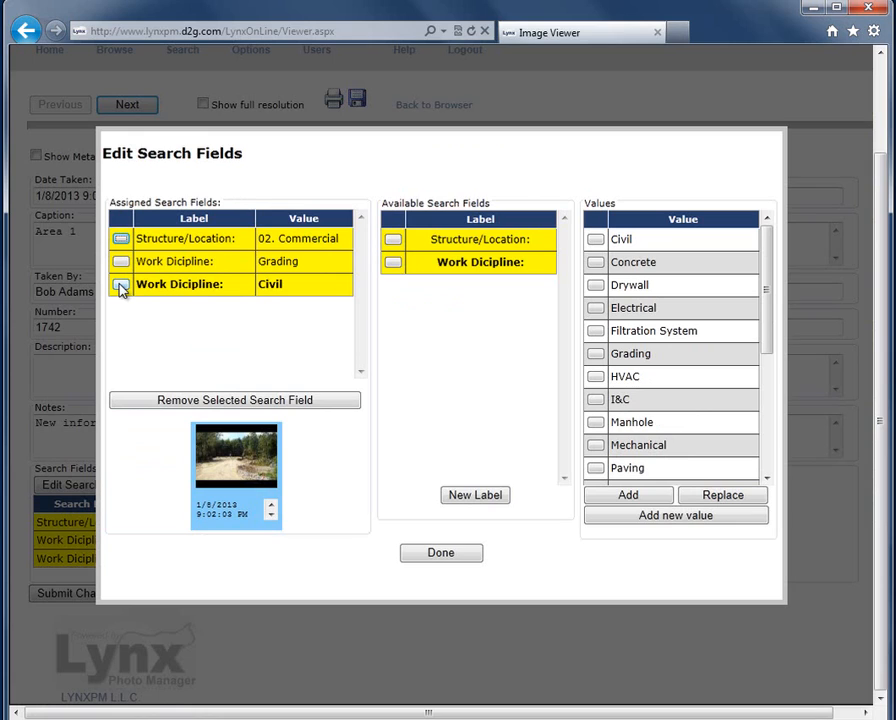
{"action": "left_click", "coordinate": [236, 401]}
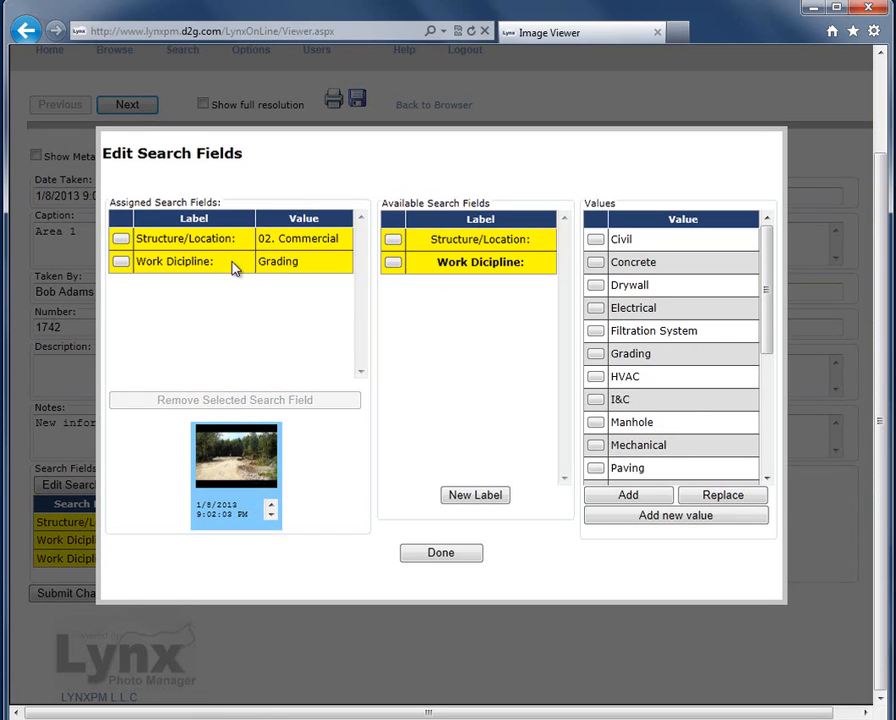
{"action": "left_click", "coordinate": [449, 561]}
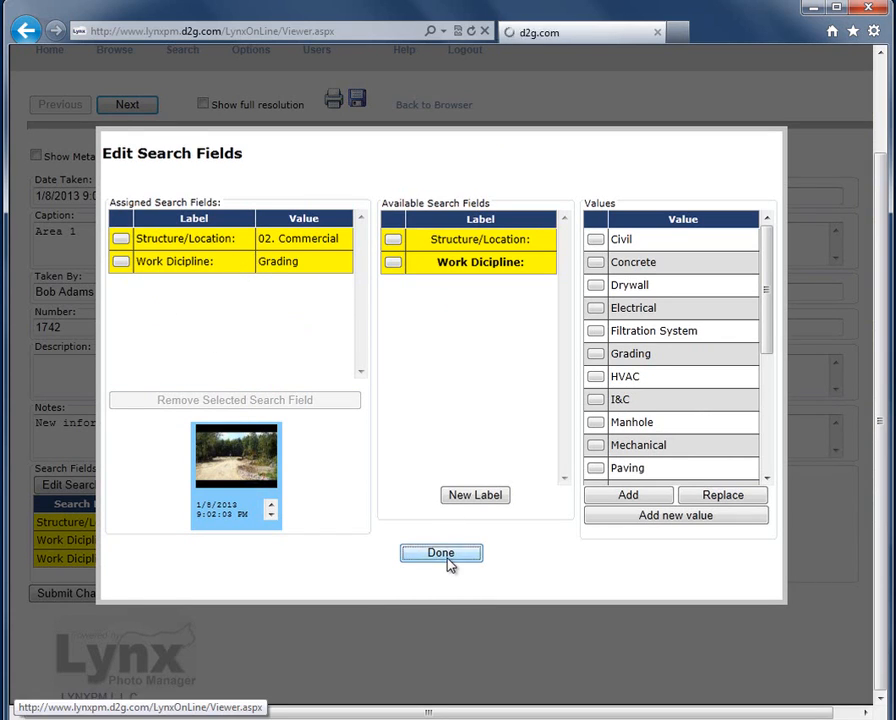
{"action": "scroll", "coordinate": [226, 474], "scroll_direction": "down", "scroll_amount": 3}
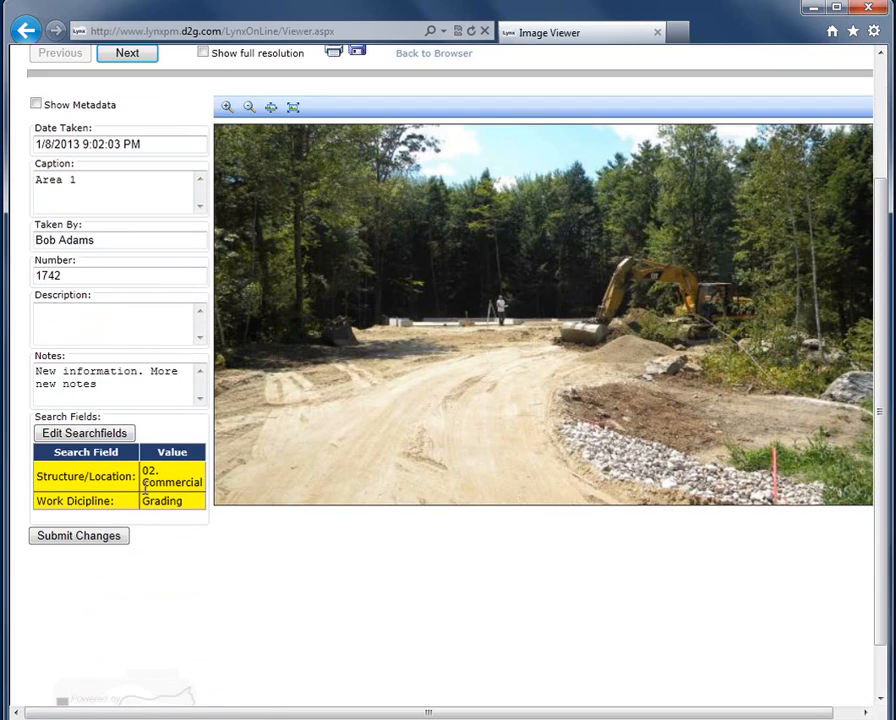
Change the first photo's caption to "Area 1, more" and return to the thumbnail browser.
{"action": "scroll", "coordinate": [453, 417], "scroll_direction": "up", "scroll_amount": 3}
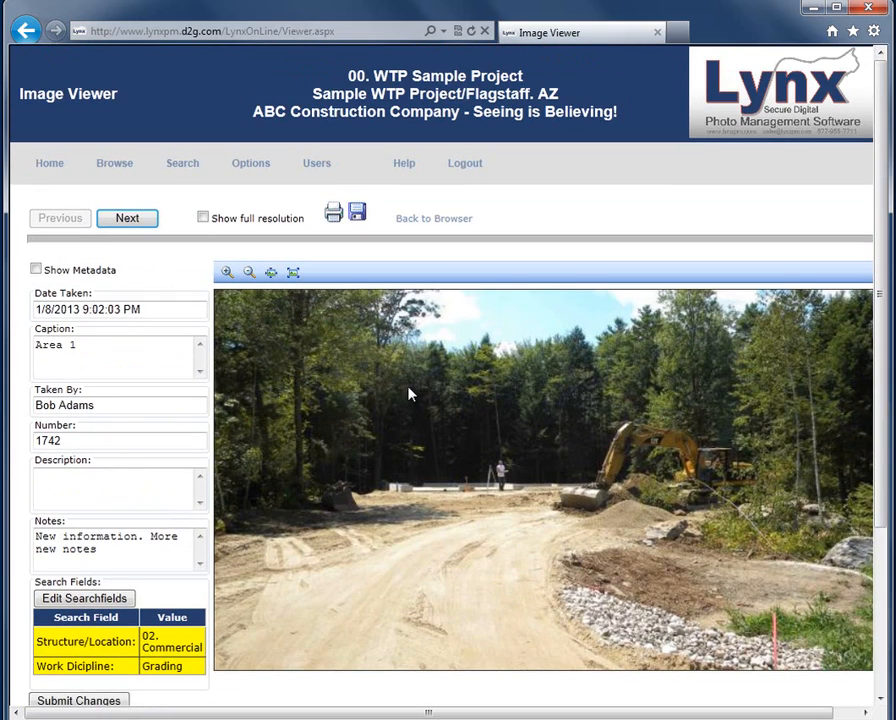
{"action": "scroll", "coordinate": [370, 394], "scroll_direction": "down", "scroll_amount": 3}
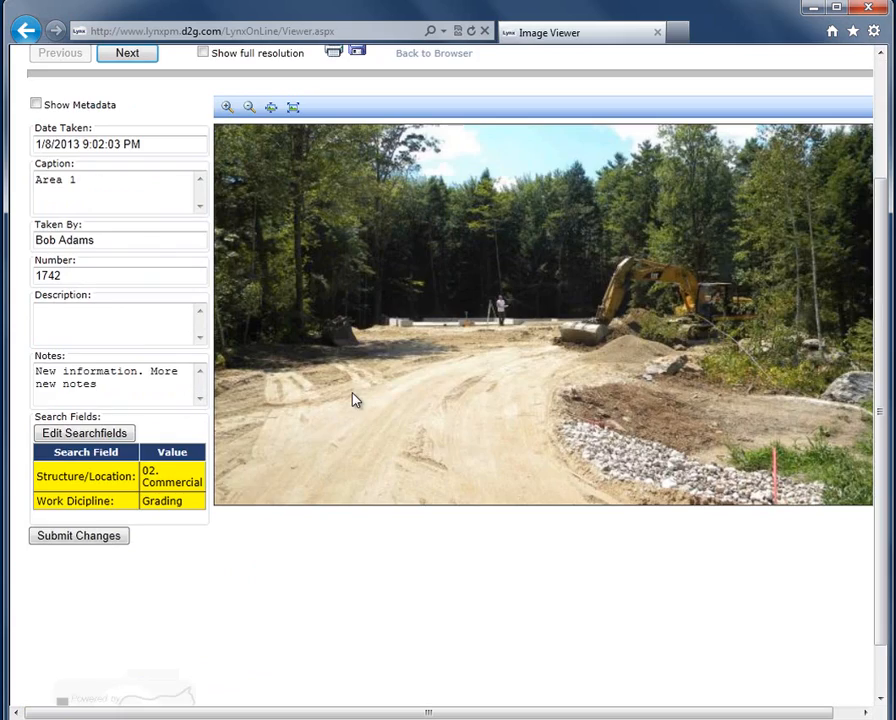
{"action": "scroll", "coordinate": [330, 405], "scroll_direction": "up", "scroll_amount": 3}
{"action": "left_click", "coordinate": [87, 345]}
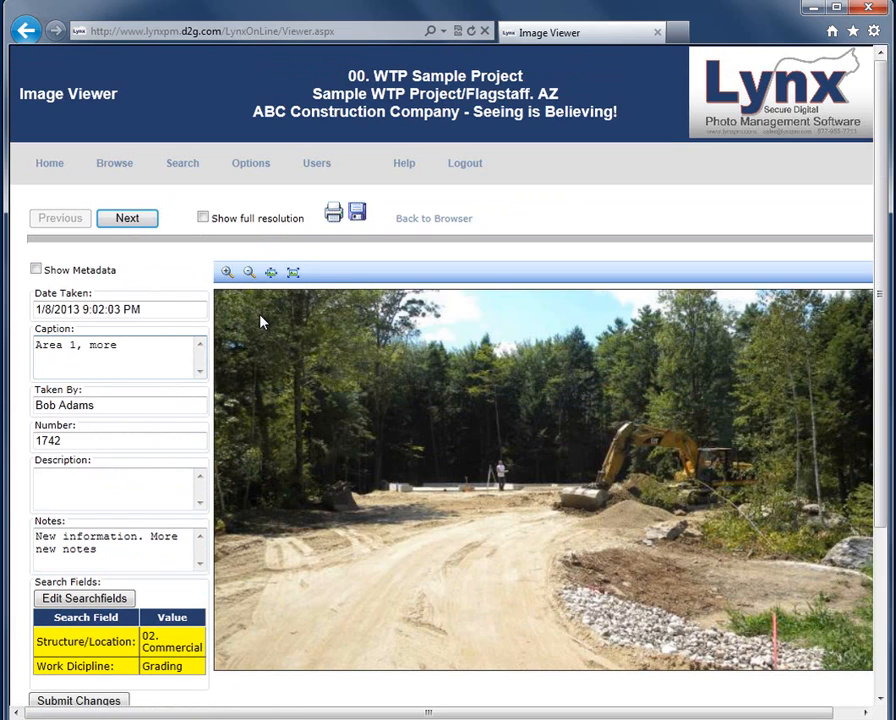
{"action": "left_click", "coordinate": [418, 220]}
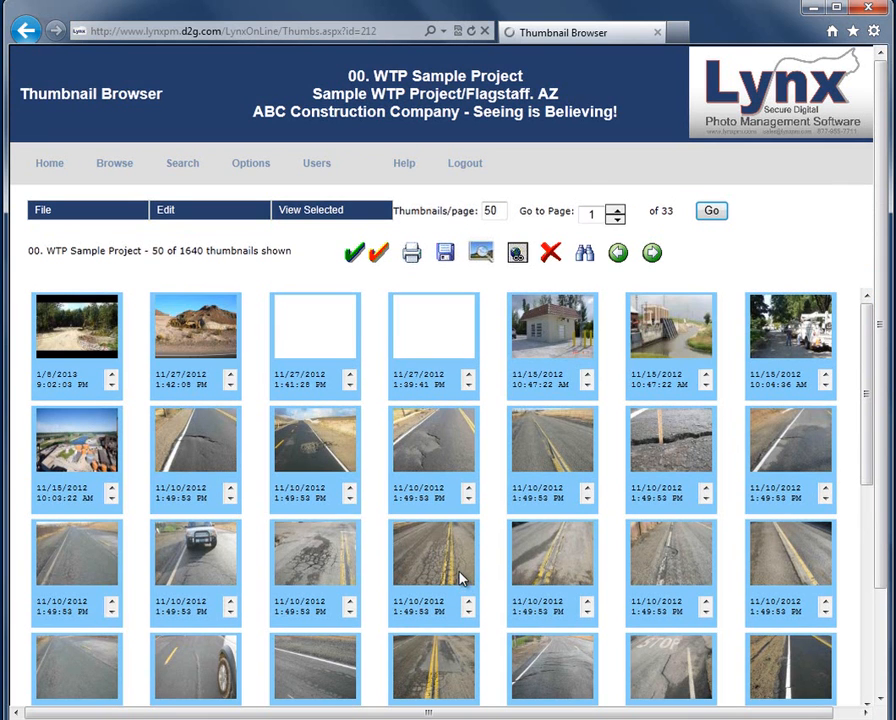